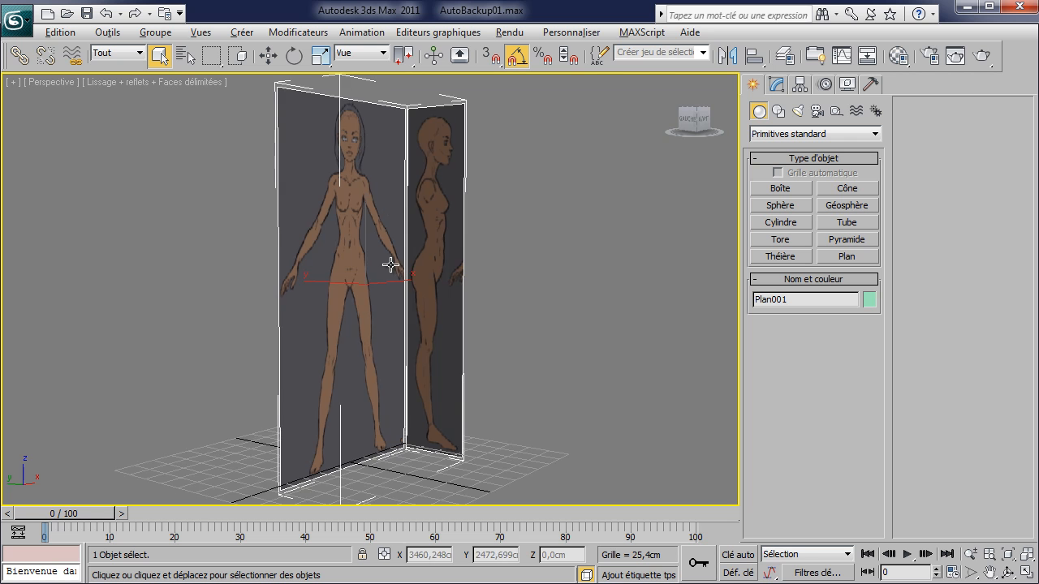
- Create a box about 28 cm wide, 32 cm long and 31 cm high on the front reference plane, over the lower leg, using AutoGrid
left_click(796, 191)
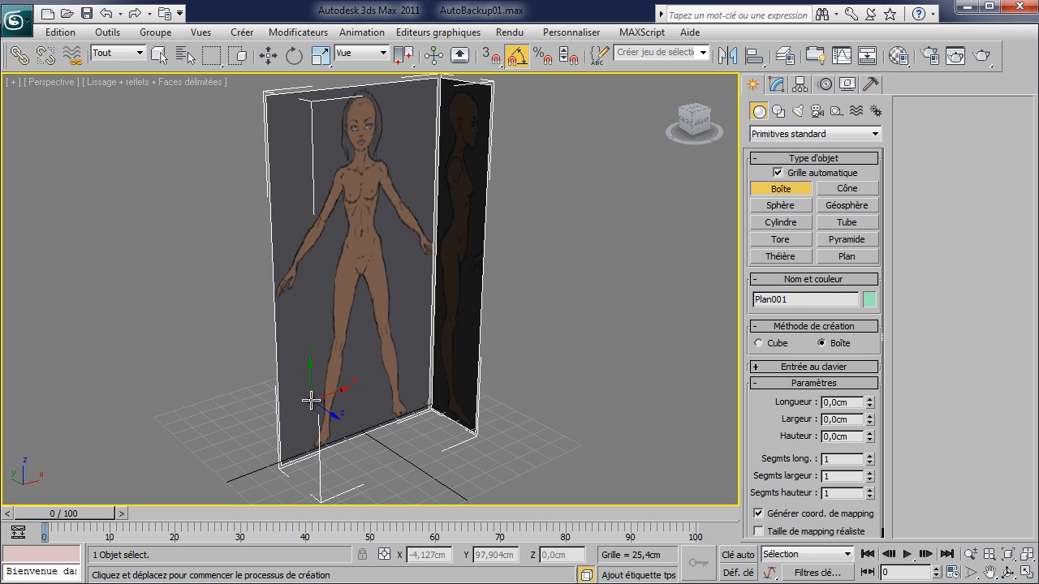
left_click_drag(318, 400, 338, 418)
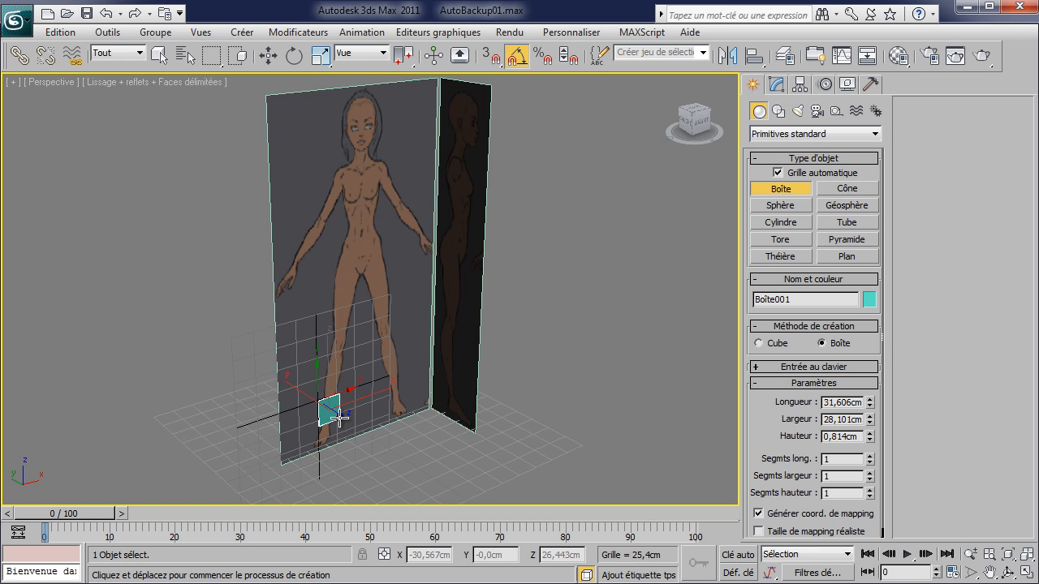
left_click(361, 436)
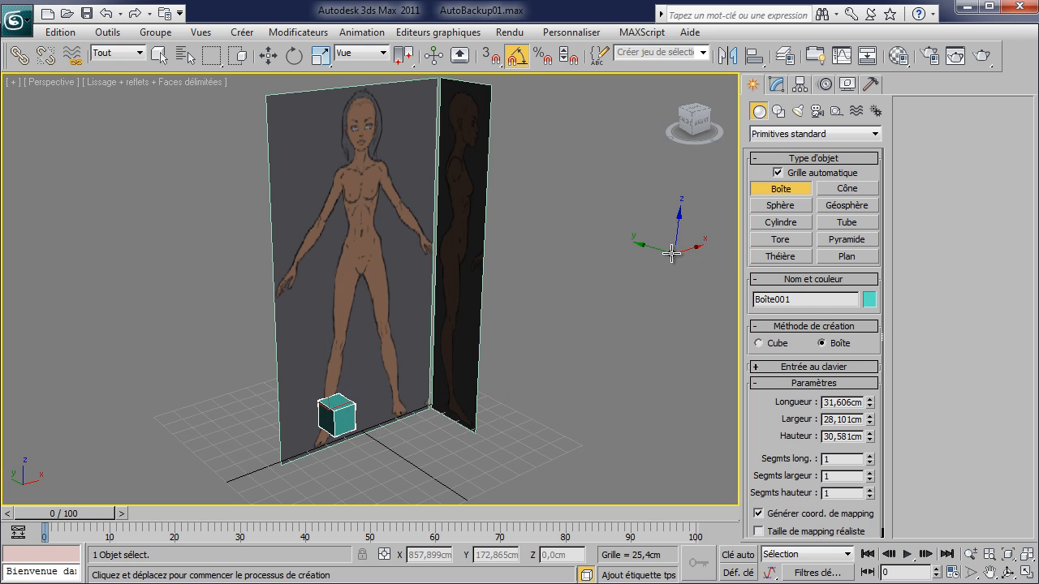
right_click(370, 217)
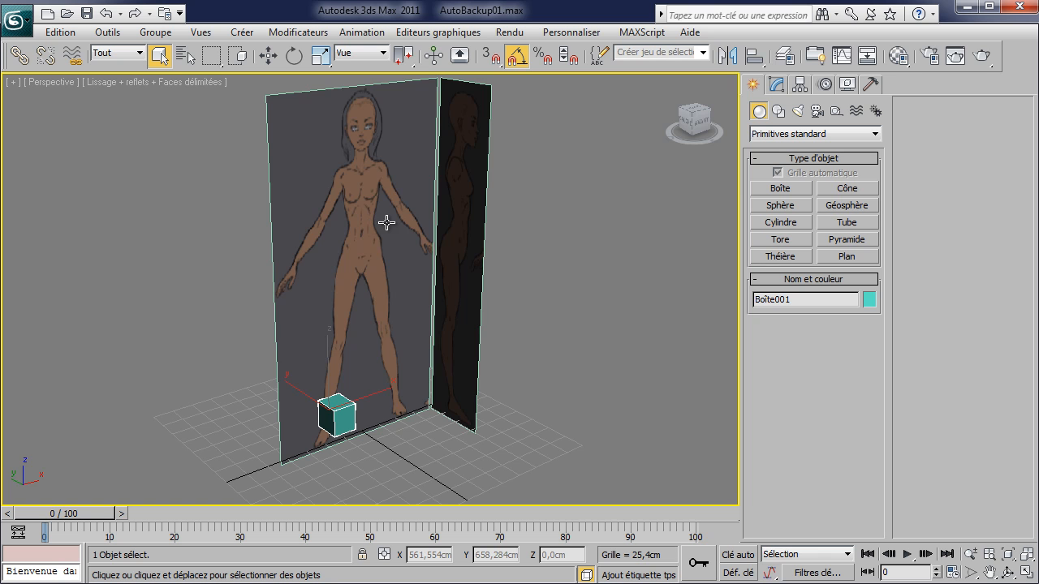
- Rename the reference planes object as GAB
left_click(386, 223)
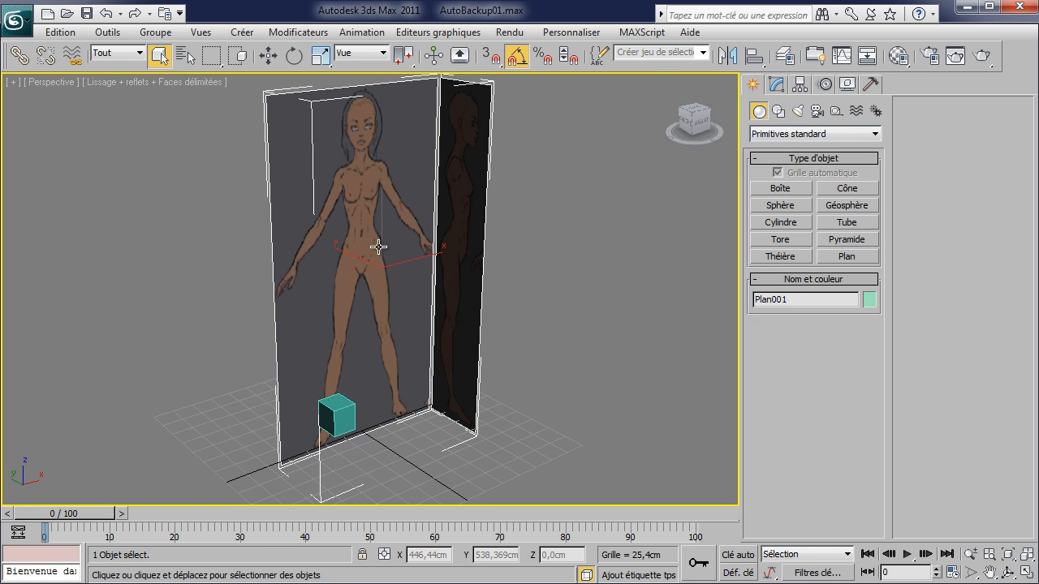
left_click(778, 84)
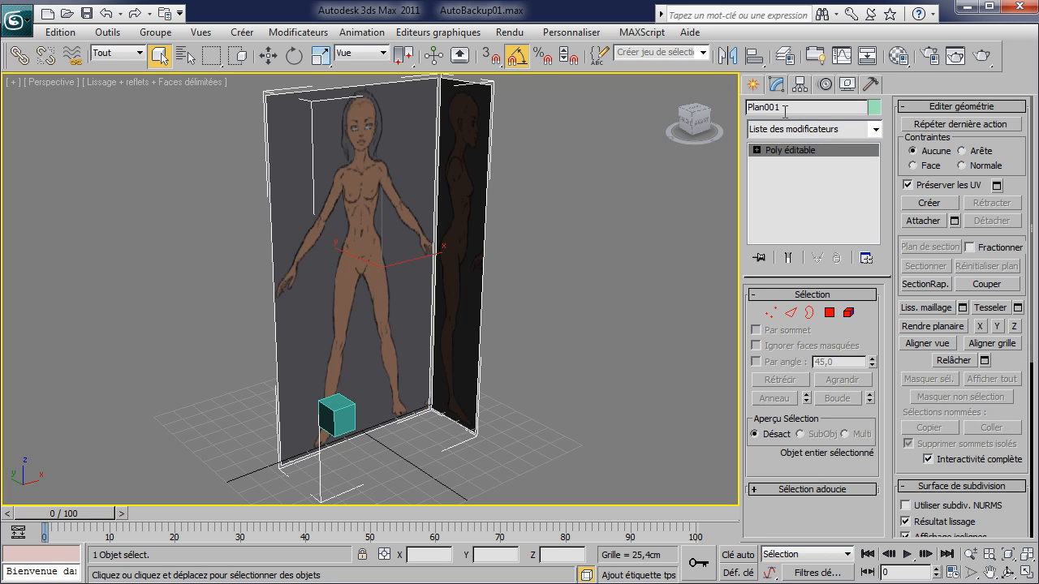
type("GAB")
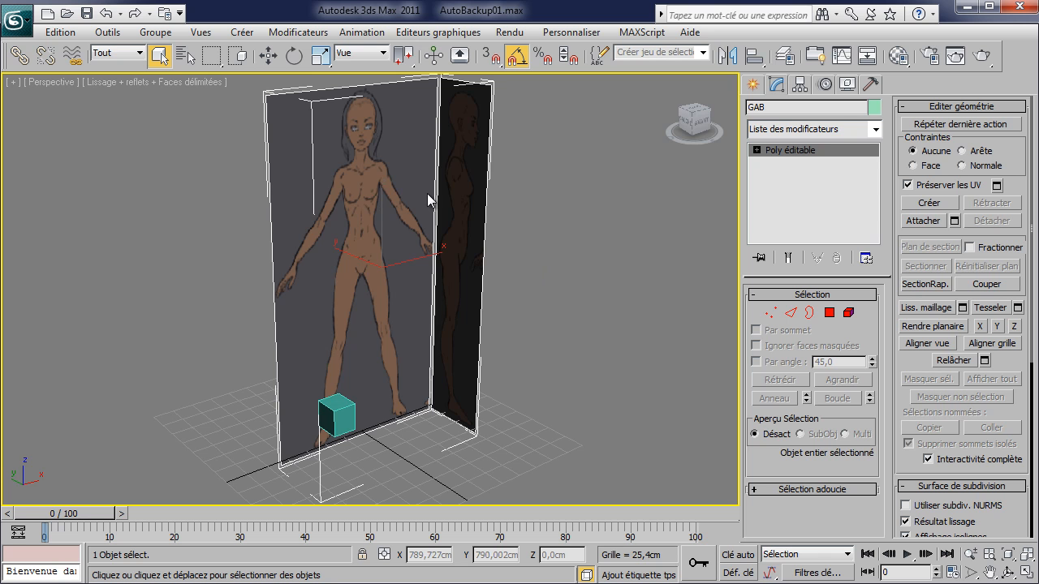
- Make the reference planes non-renderable by turning off Rendu in their object properties
right_click(344, 261)
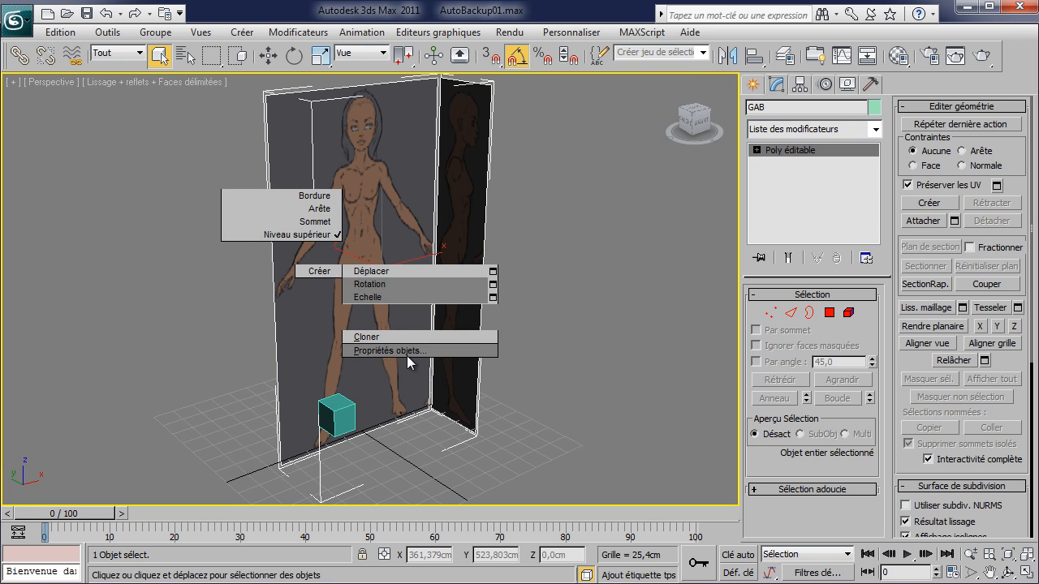
left_click(406, 356)
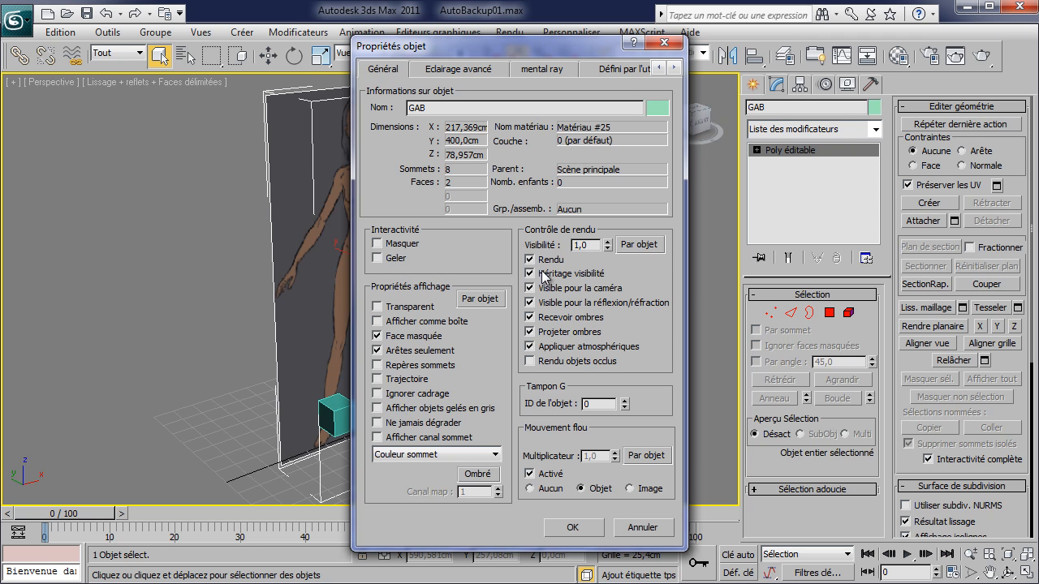
left_click(530, 260)
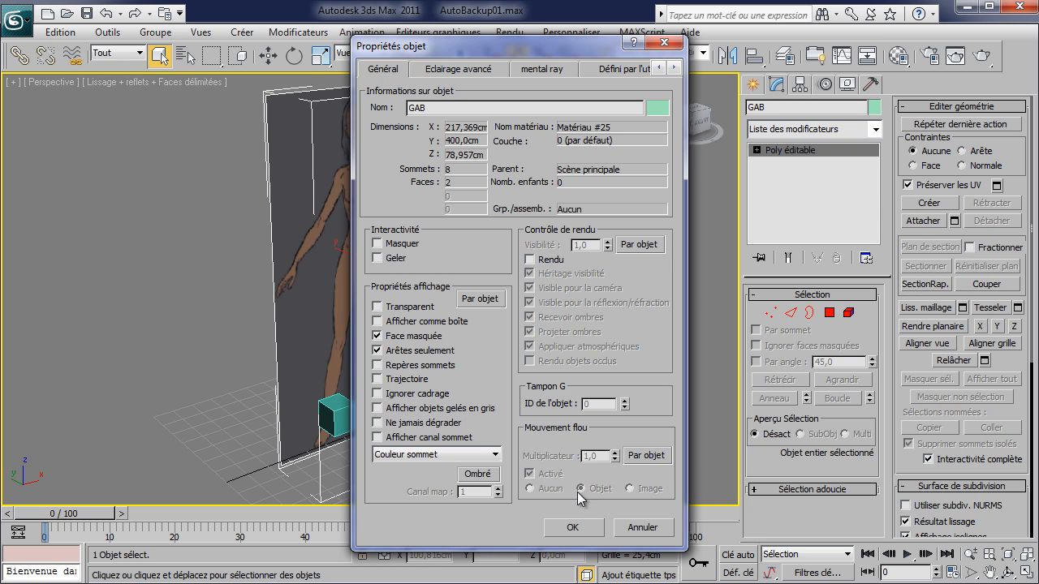
left_click(572, 527)
- Freeze the reference planes so they cannot be selected while modelling
middle_click_drag(334, 322, 295, 312, "alt")
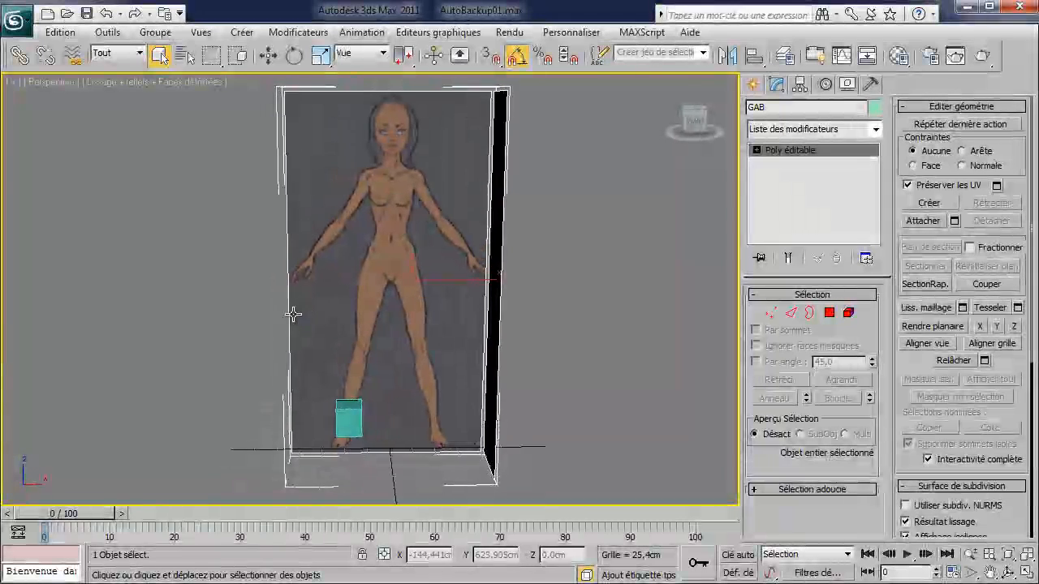
right_click(474, 398)
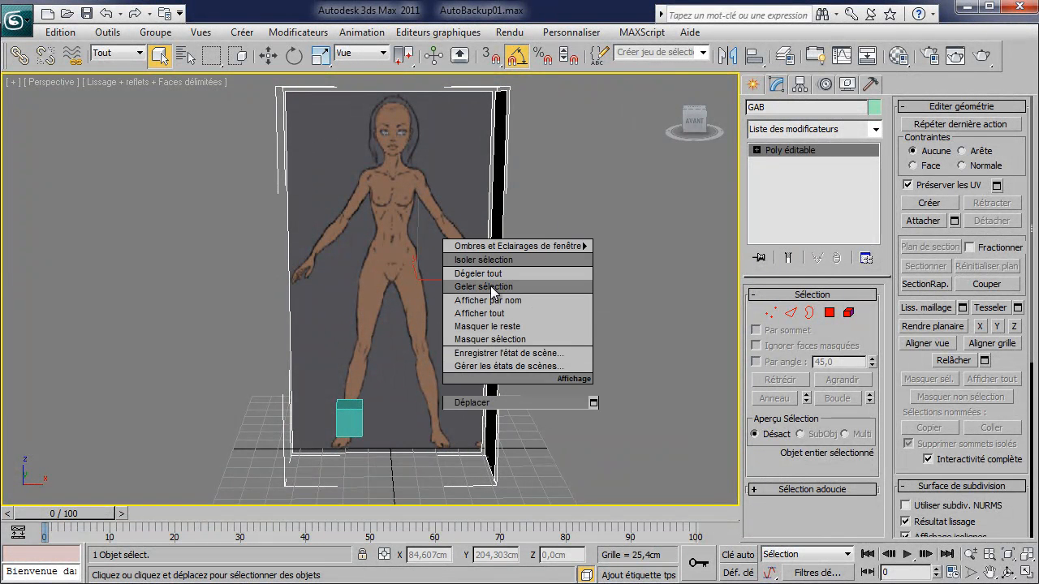
left_click(492, 287)
- Convert the box to an editable poly in the front view and display it see-through
middle_click_drag(377, 369, 409, 352, "alt")
left_click(348, 424)
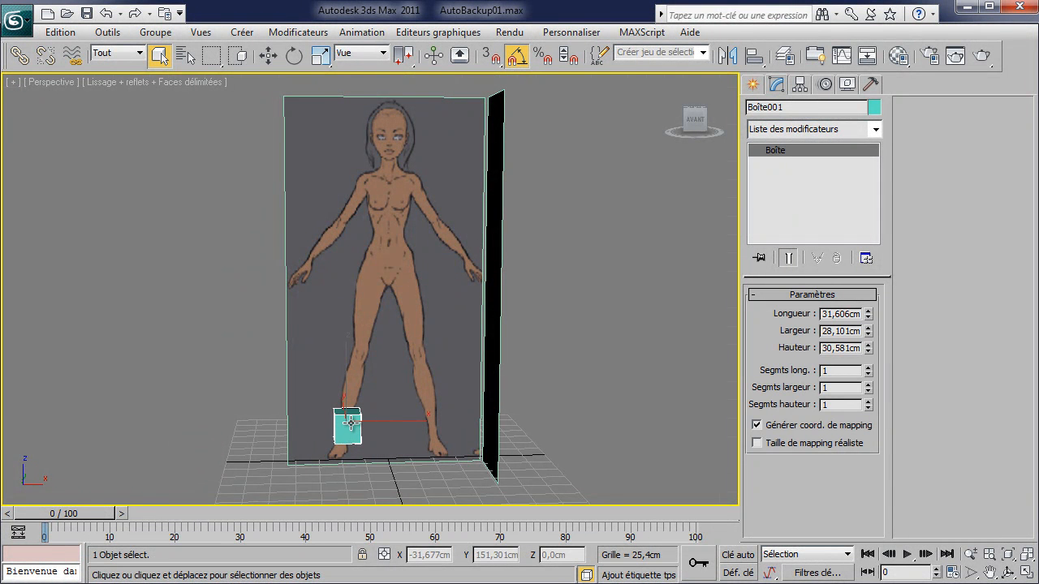
key("f")
middle_click_drag(390, 230, 401, 343)
scroll(365, 411, "up", 4)
middle_click_drag(365, 410, 401, 371)
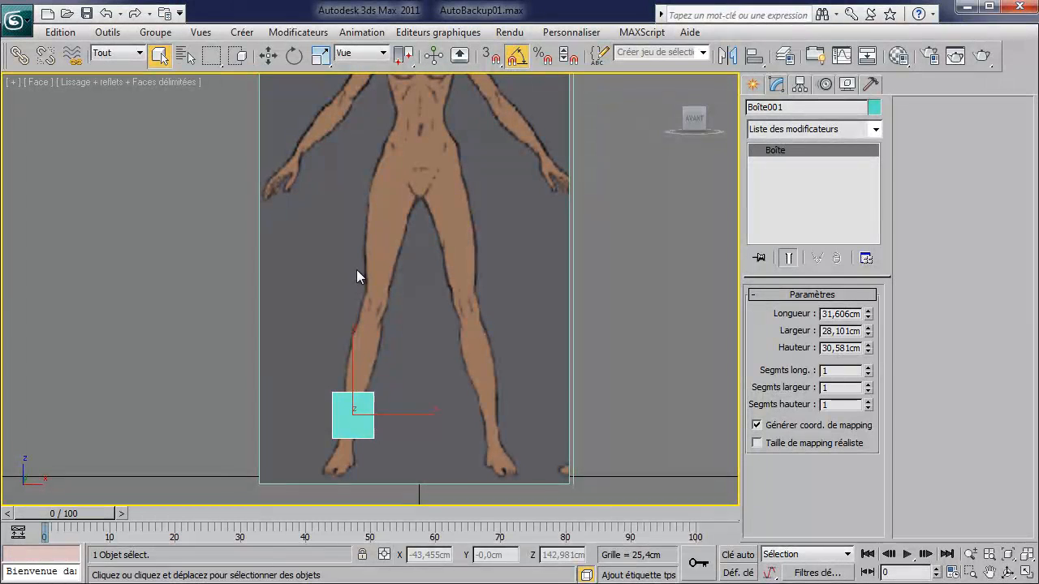
right_click(789, 152)
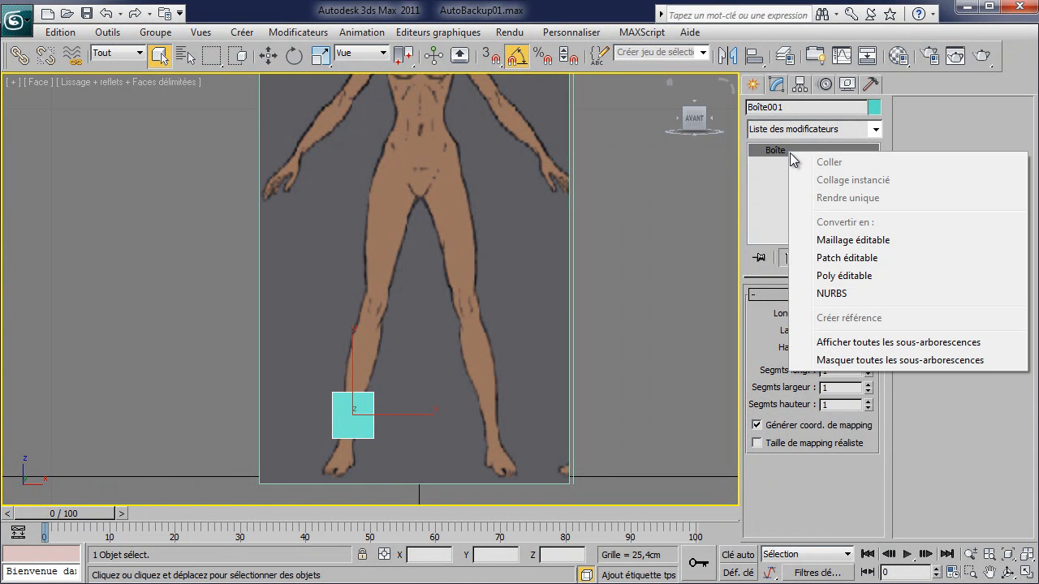
left_click(832, 280)
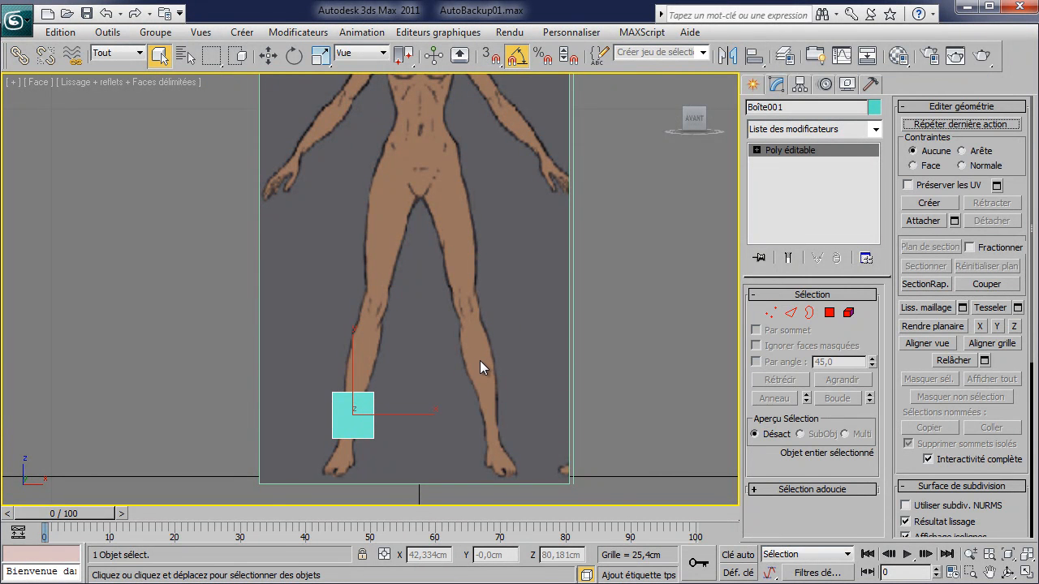
key("alt+x")
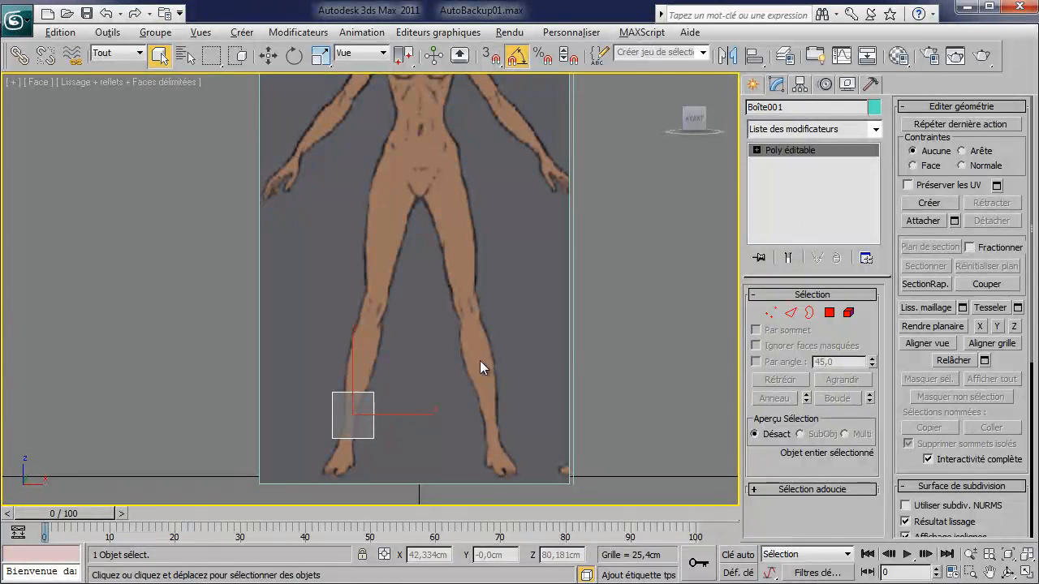
- Select the box's top polygon with window selection on and extrude it upward about 29.6 cm, keeping Extrude active
left_click(830, 313)
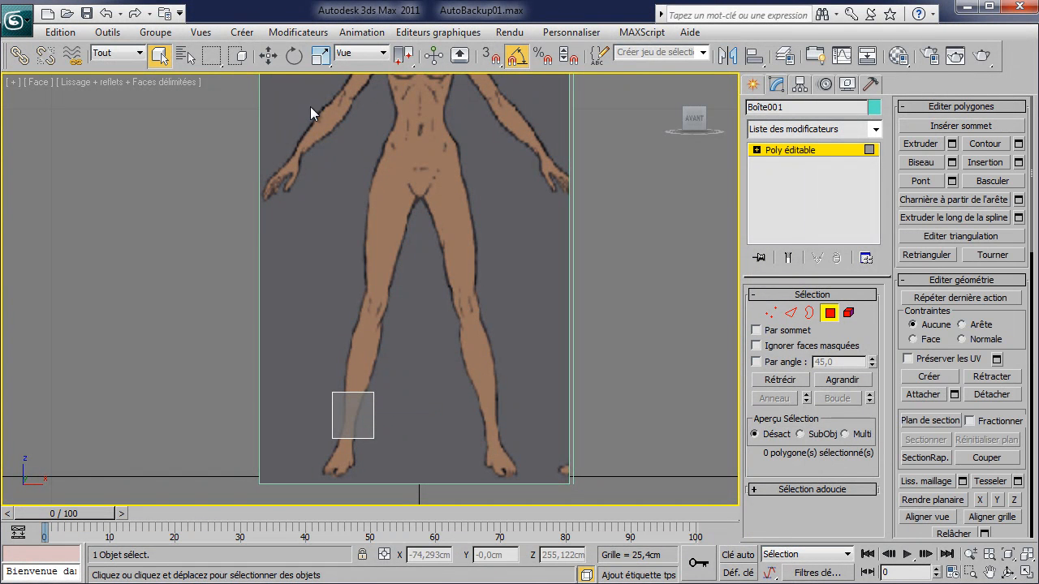
left_click(236, 55)
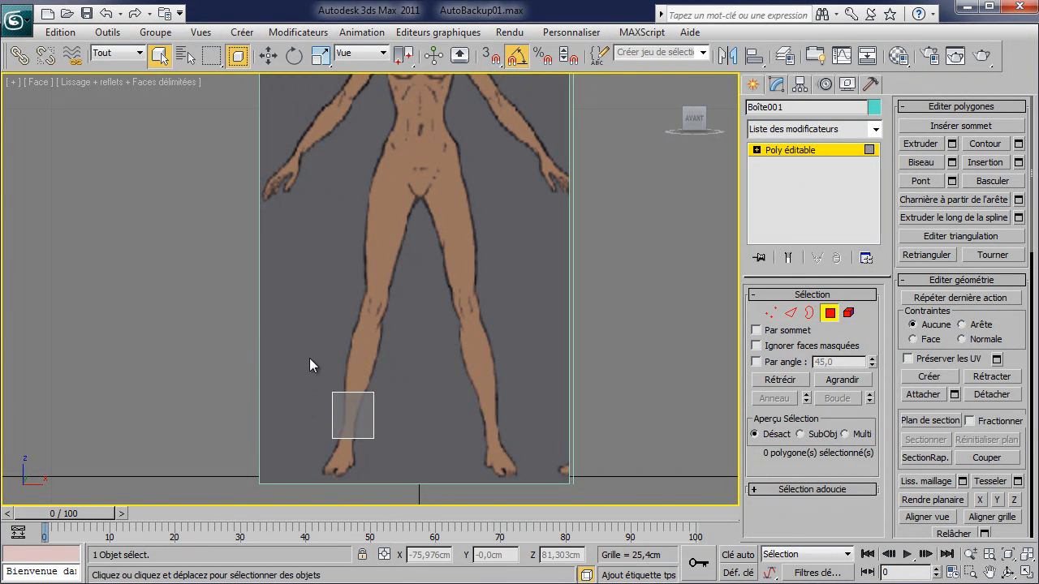
left_click_drag(412, 410, 408, 407)
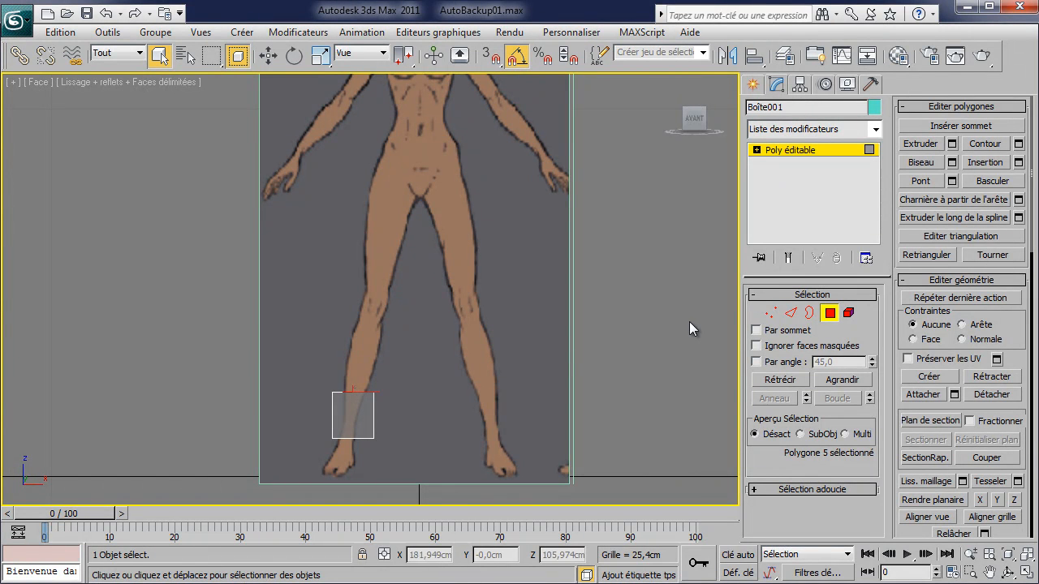
left_click(953, 143)
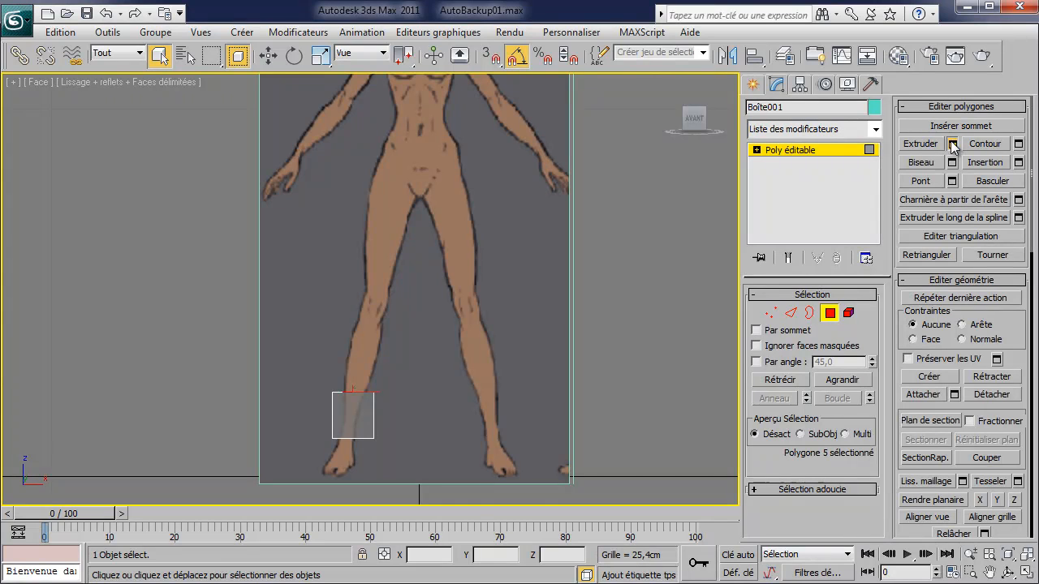
left_click_drag(407, 380, 192, 317)
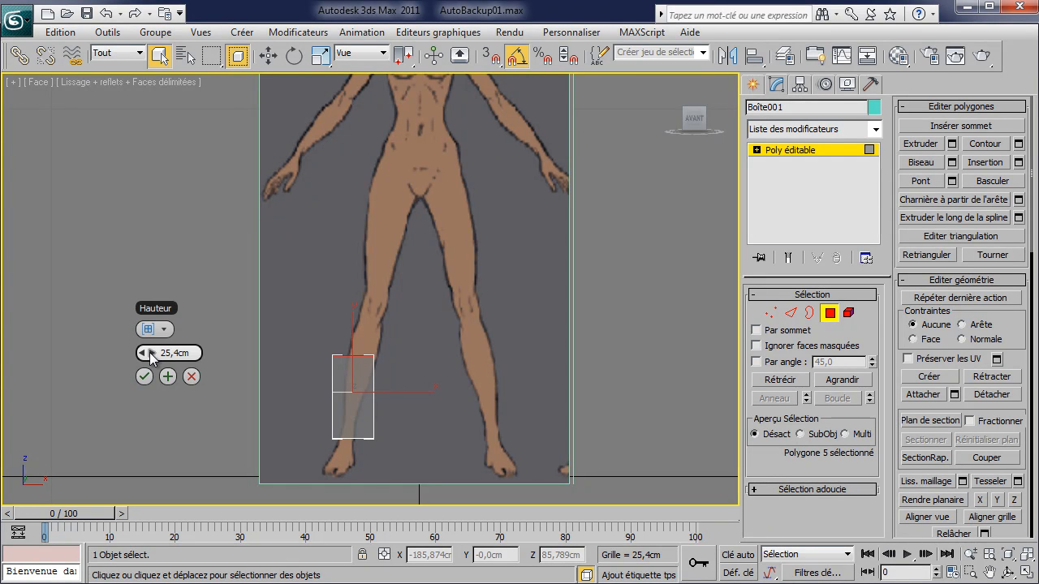
mouse_move(151, 353)
left_mouse_down()
mouse_move(167, 355)
mouse_move(155, 355)
left_mouse_up()
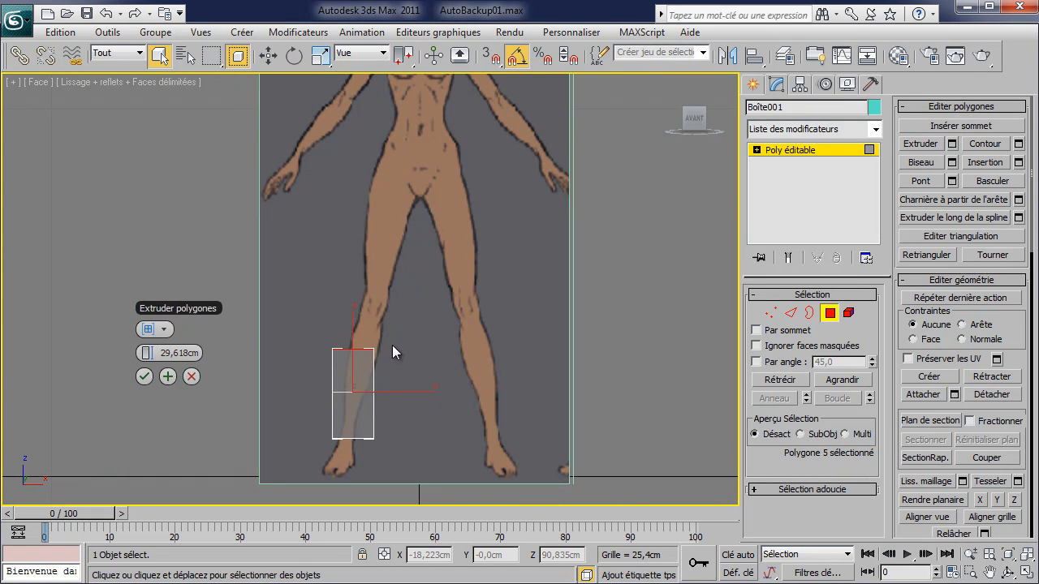
left_click(167, 376)
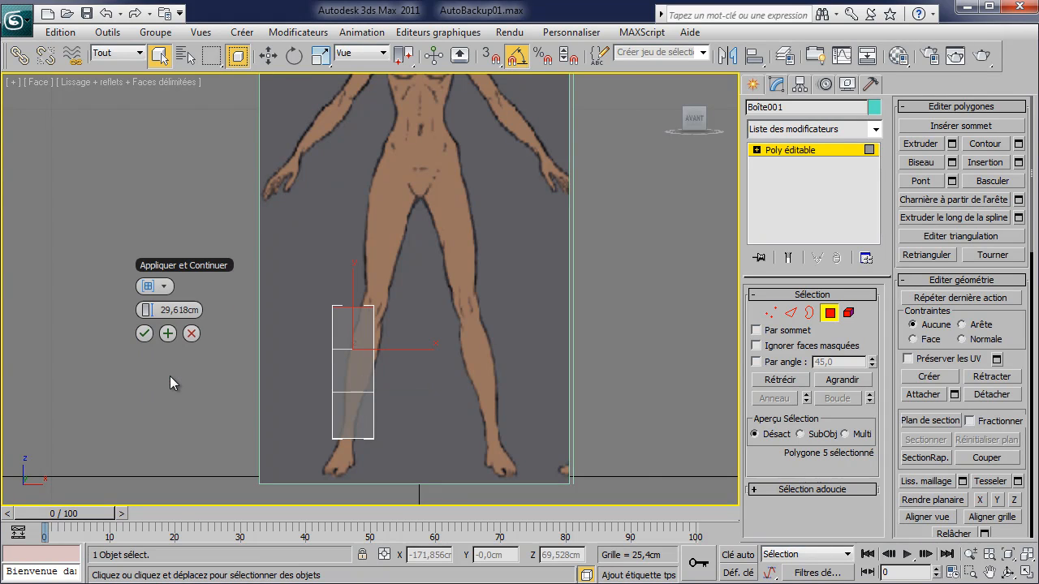
- Add two more extruded segments of about 18.4 cm each around the knee
left_click_drag(158, 316, 157, 322)
left_click(168, 333)
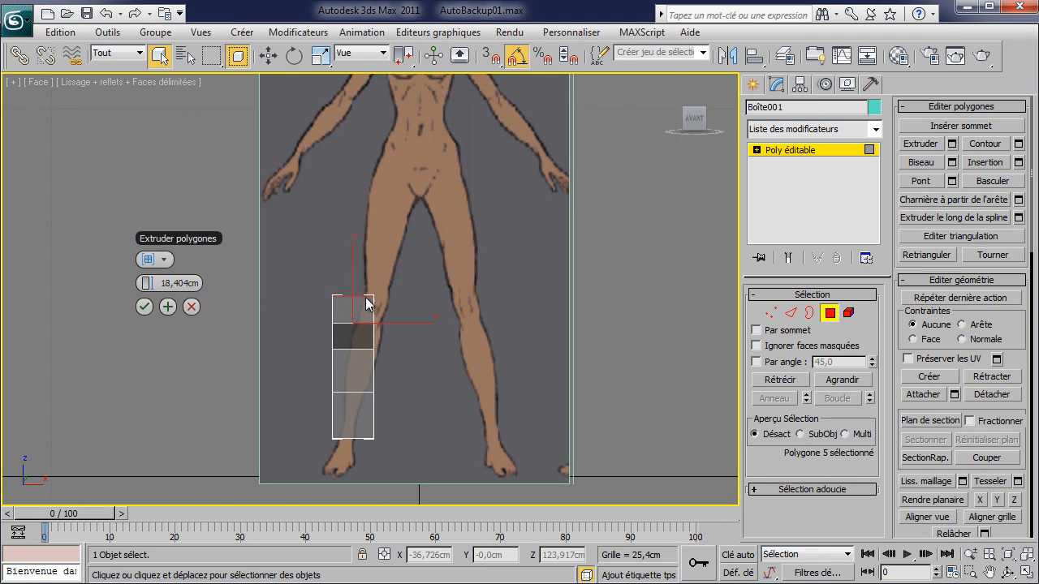
left_click(168, 307)
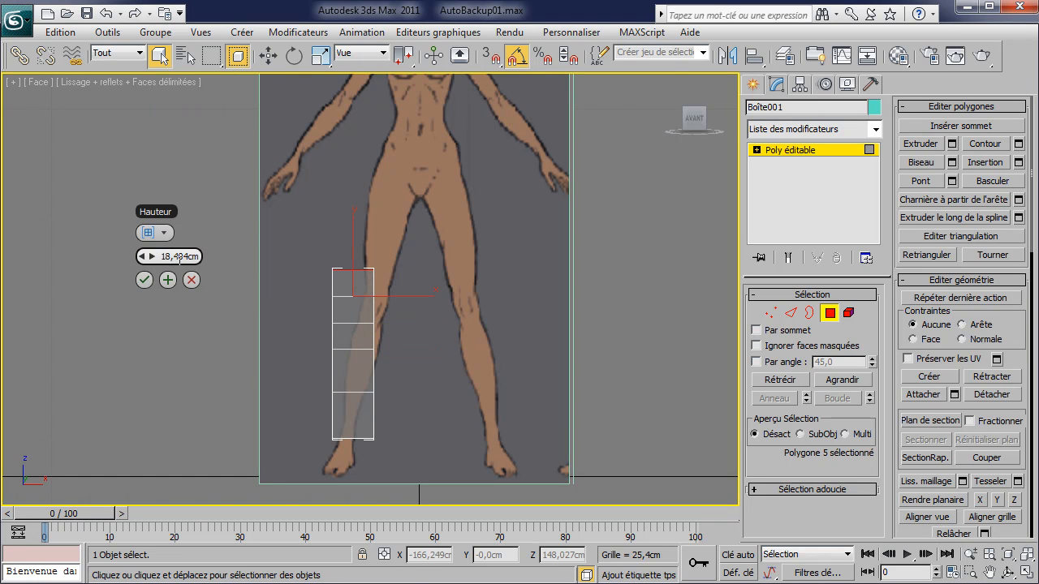
- Extrude three further segments of about 39.7, 26.8 and 39.7 cm up to the hip and finish the extrusion
left_click_drag(153, 257, 190, 257)
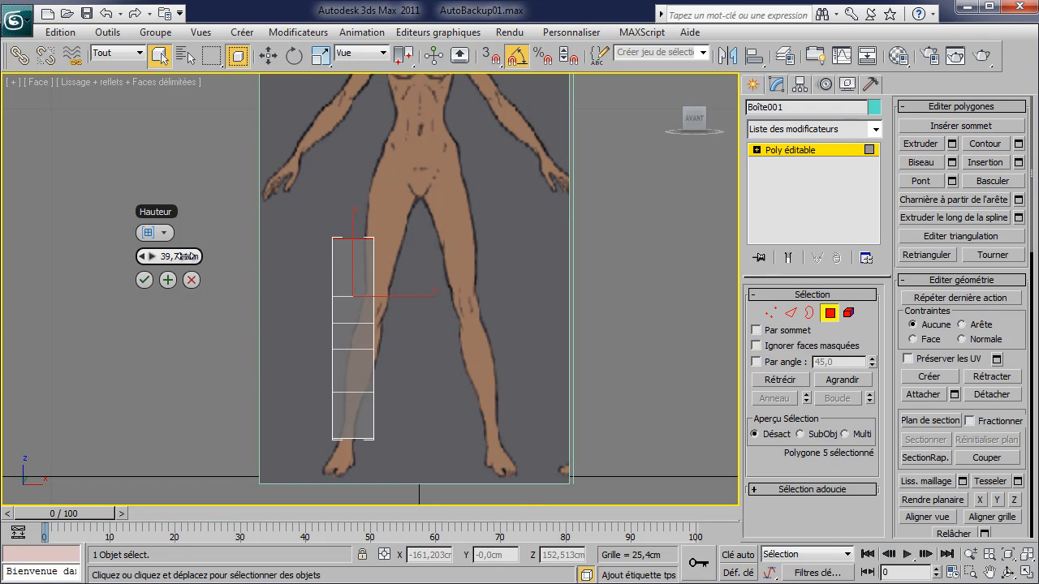
left_click(168, 279)
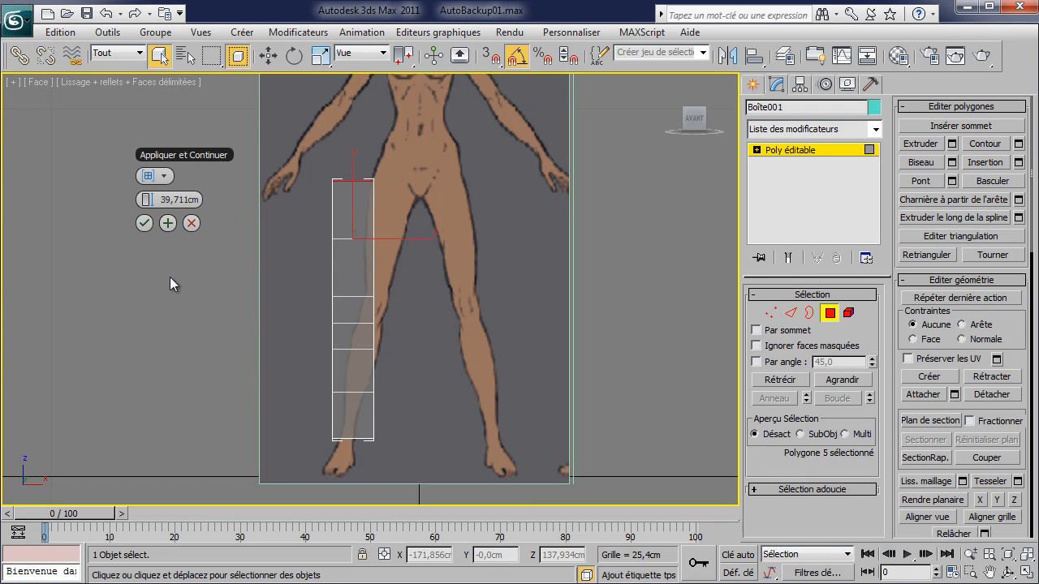
left_click_drag(145, 200, 135, 199)
left_click(167, 223)
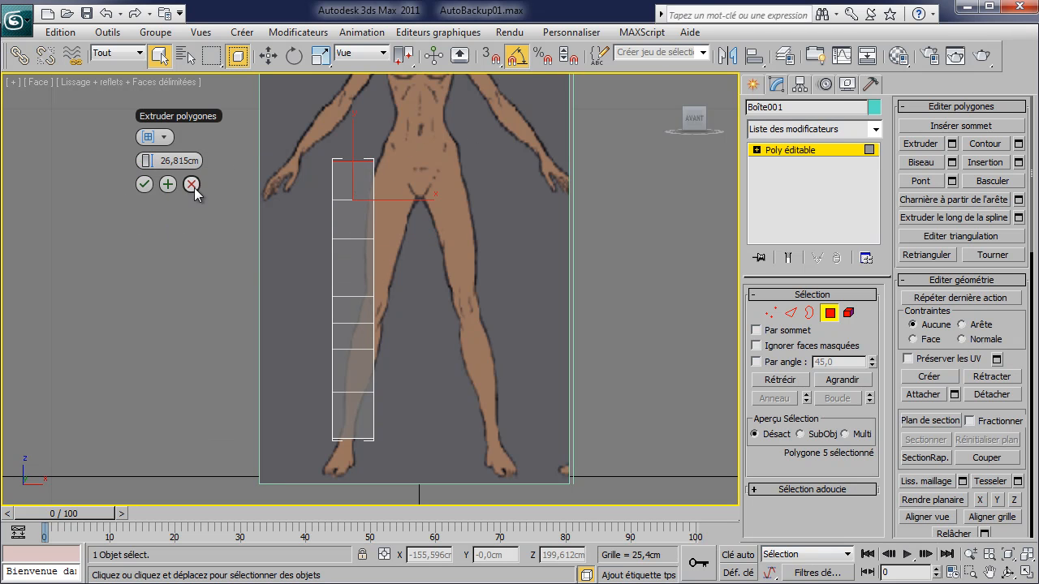
left_click_drag(154, 162, 173, 163)
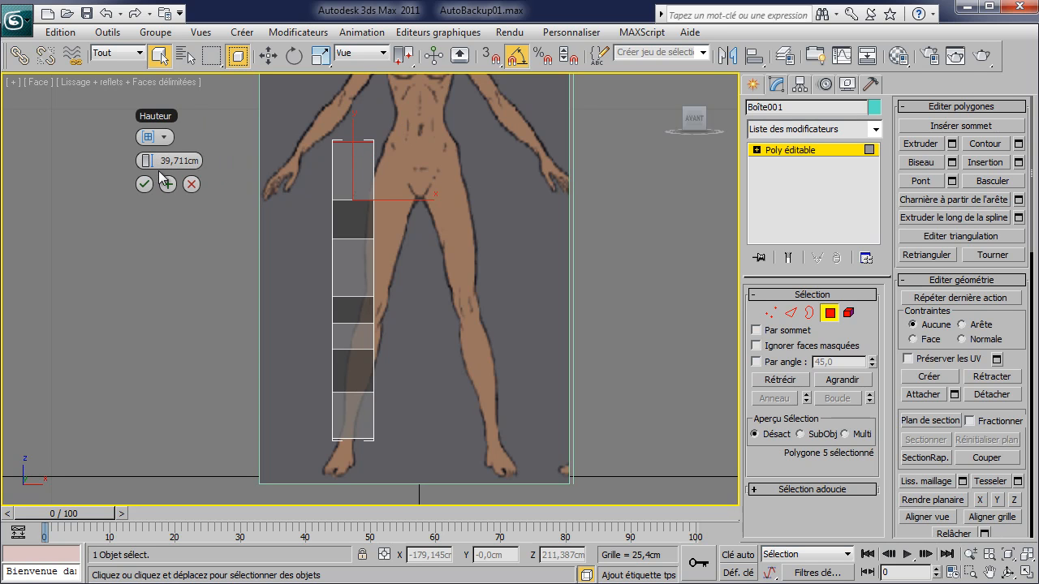
left_click(144, 184)
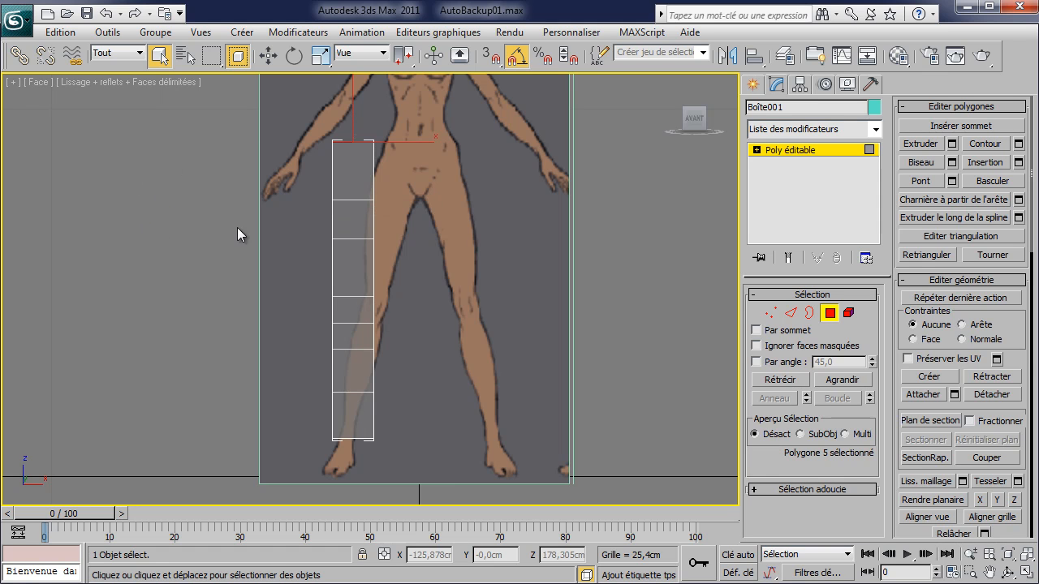
- In vertex mode, move the inner vertices of the top segment to the body's centre line and raise the crotch-level row slightly
left_click(777, 315)
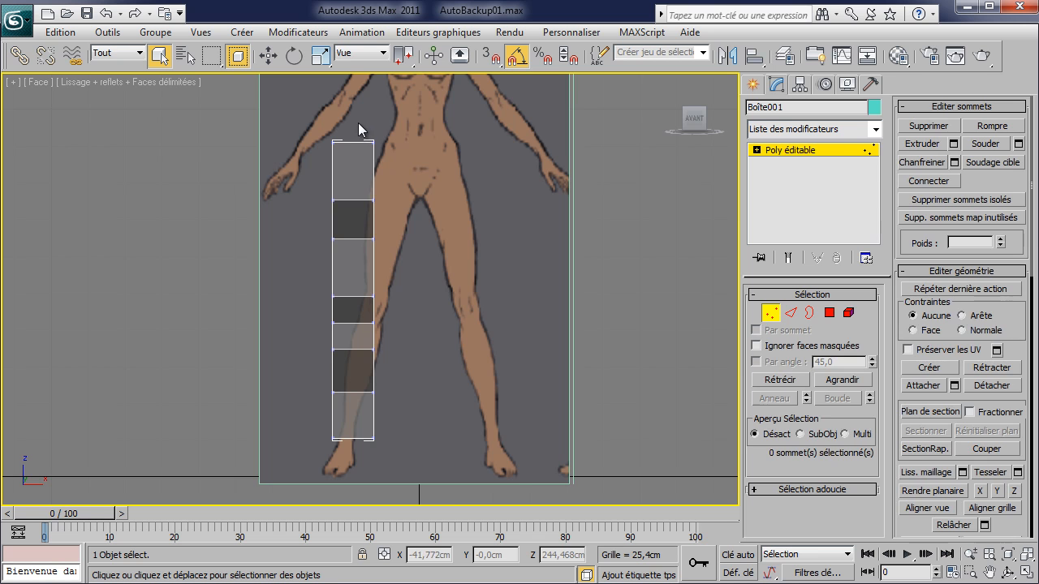
left_click_drag(355, 122, 405, 218)
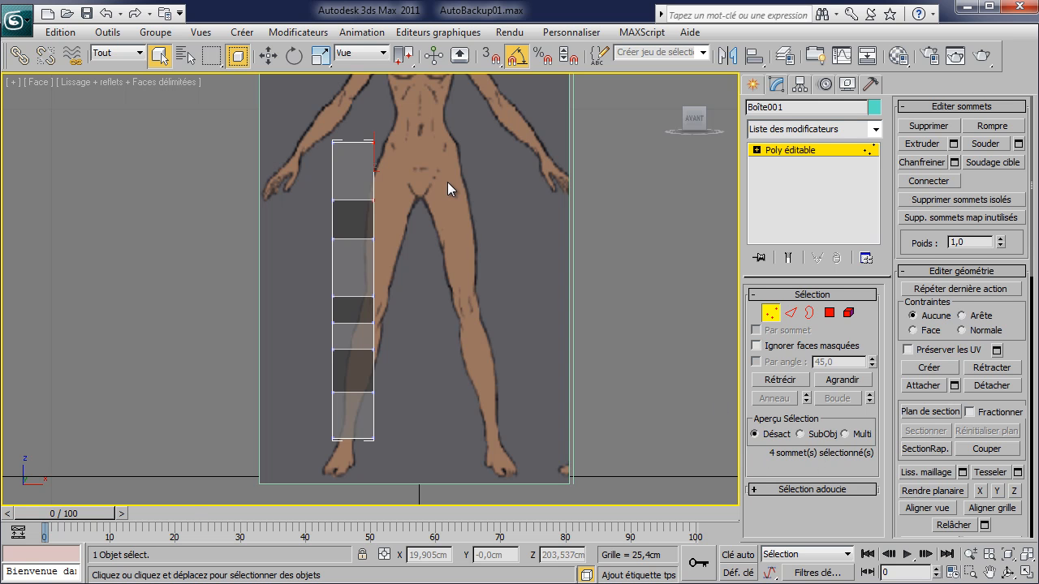
middle_click_drag(448, 169, 223, 246, "alt")
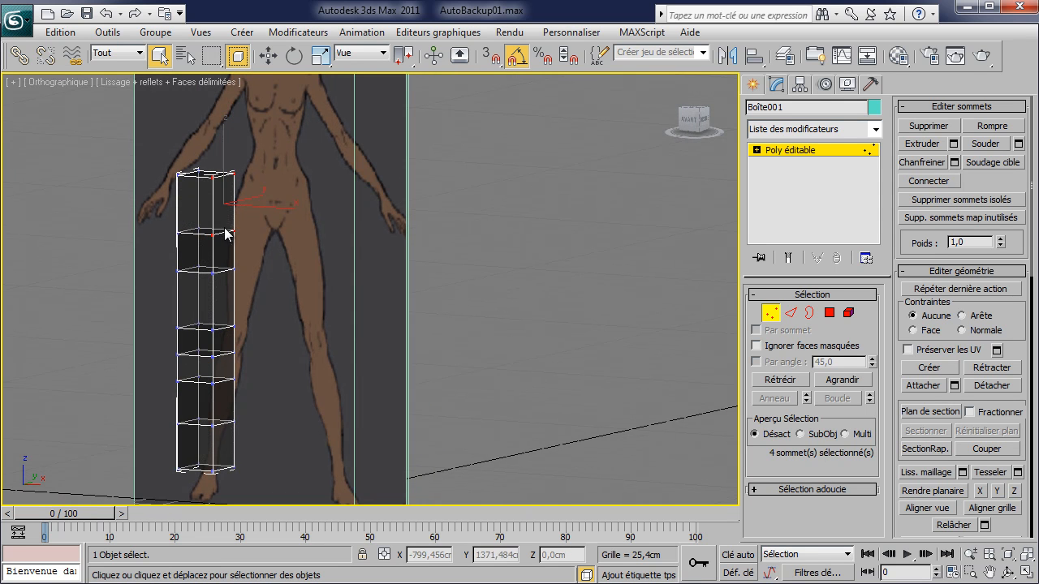
key("f")
scroll(415, 290, "up", 4)
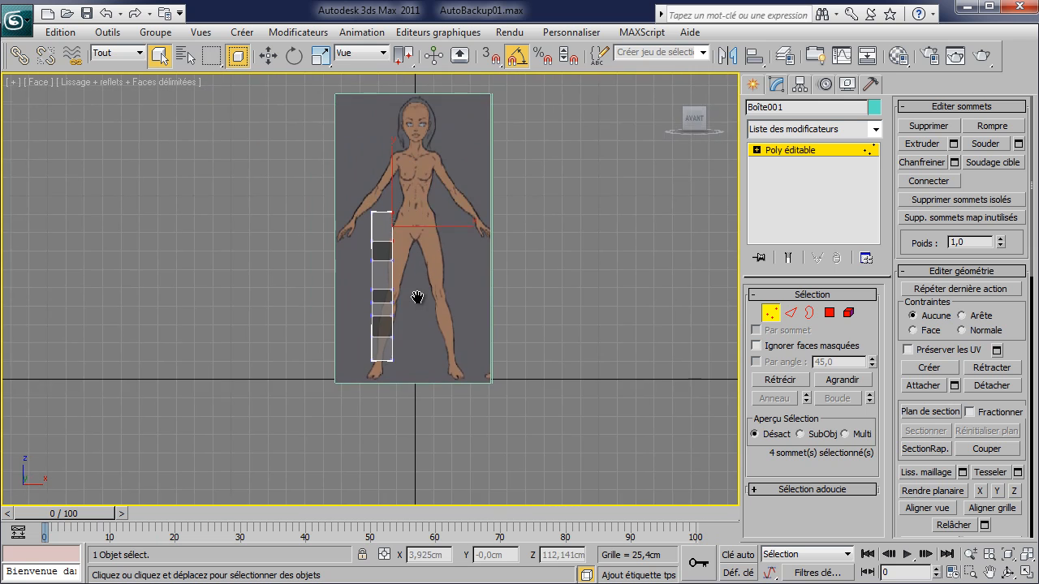
middle_click_drag(419, 290, 391, 325)
left_click(268, 55)
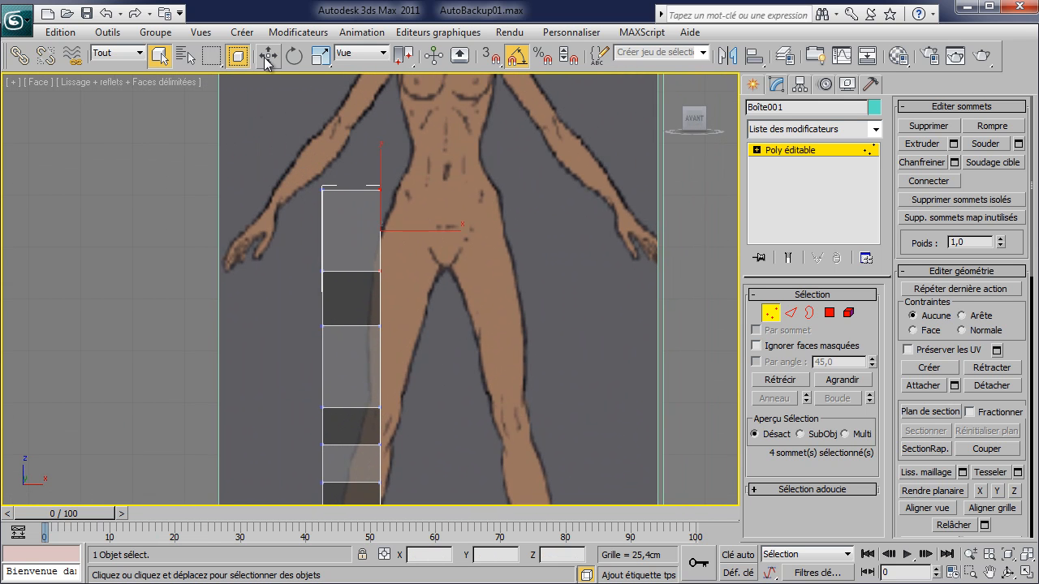
left_click_drag(429, 231, 490, 233)
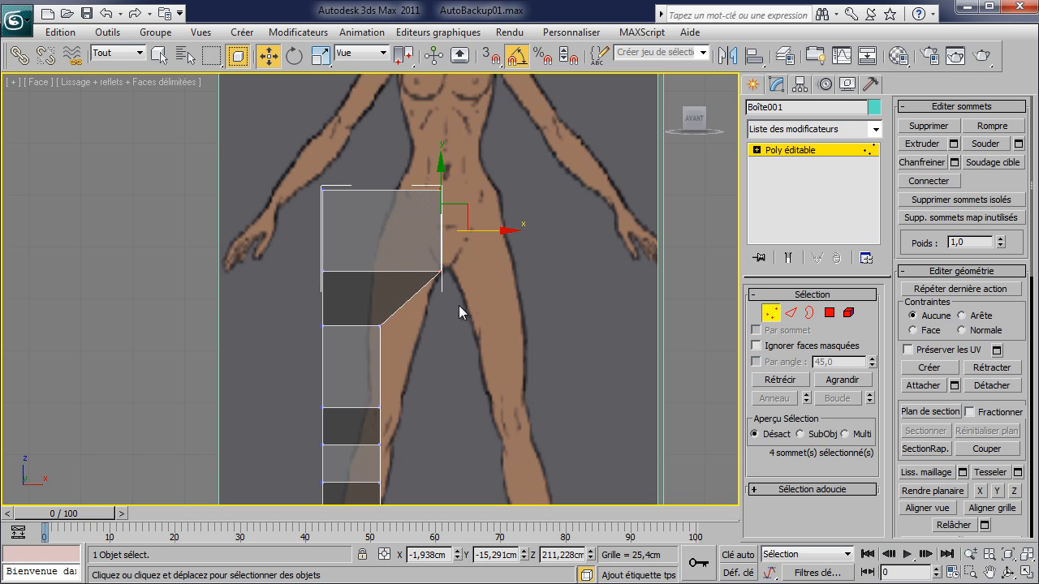
left_click_drag(490, 288, 496, 288)
left_click_drag(382, 226, 382, 222)
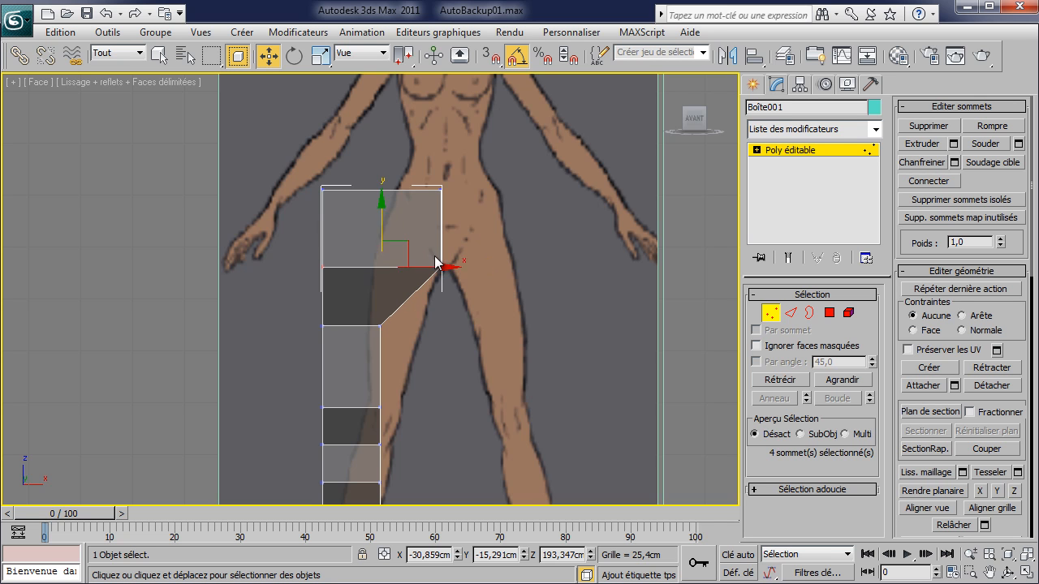
- Fit the inner thigh, knee and calf vertices to the inner leg contour of the front drawing
left_click_drag(363, 321, 468, 351)
left_click_drag(376, 408, 444, 410)
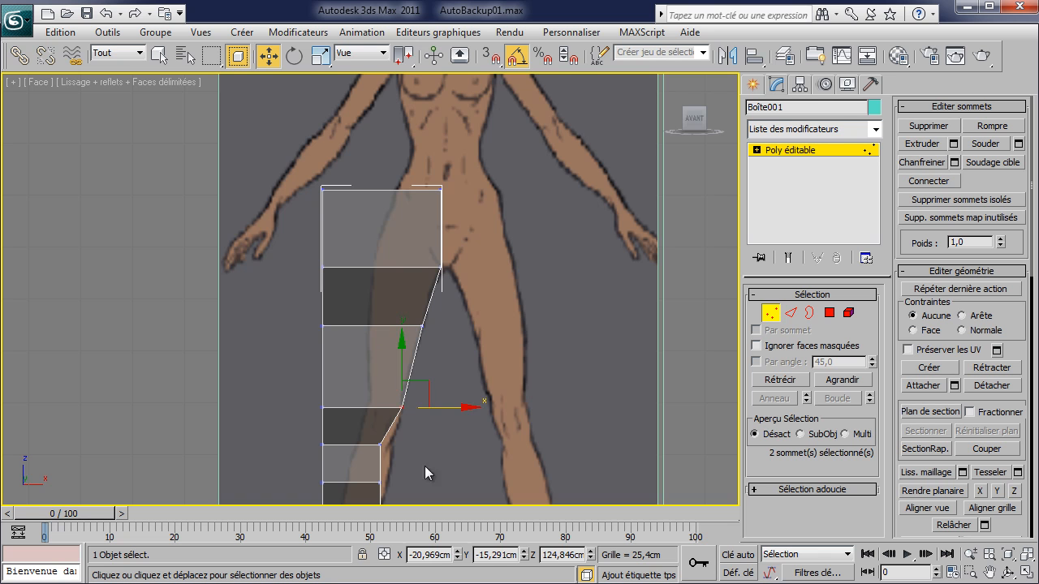
left_click_drag(375, 440, 447, 445)
middle_click_drag(446, 445, 463, 315)
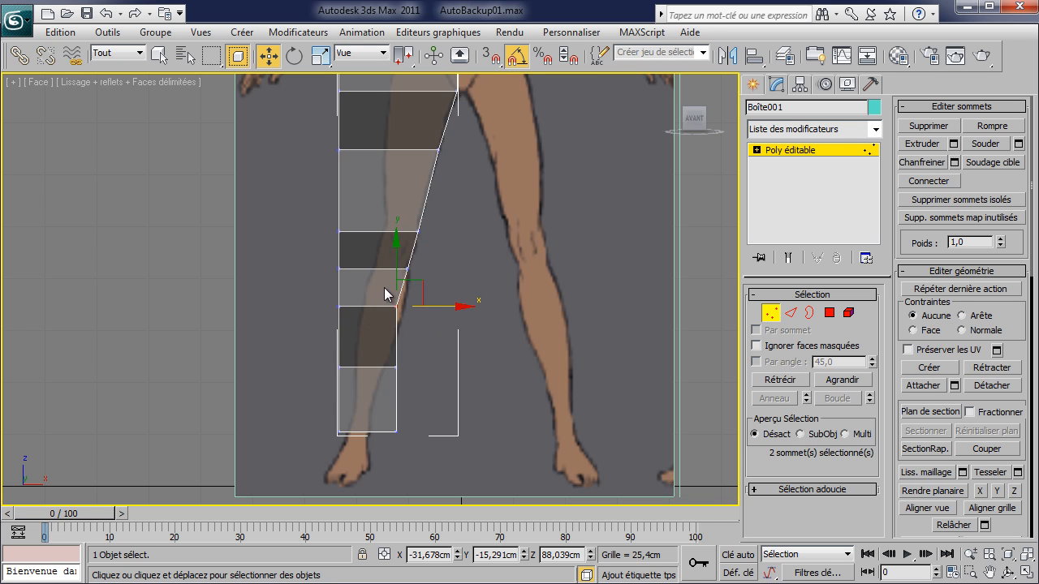
left_click_drag(438, 307, 452, 307)
mouse_move(411, 379)
left_mouse_down()
mouse_move(373, 351)
mouse_move(430, 367)
mouse_move(420, 367)
left_mouse_up()
- Narrow the bottom row to the ankle's width and fit the outer calf and knee vertices to the front drawing
left_click_drag(414, 445, 380, 425)
left_click_drag(446, 431, 390, 434)
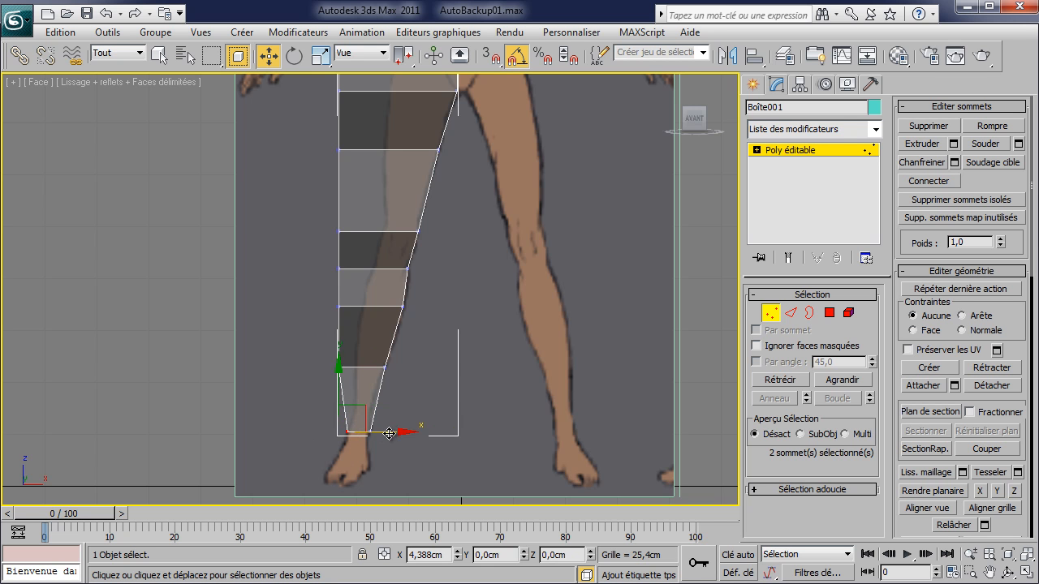
left_click_drag(324, 349, 402, 367)
left_click_drag(364, 320, 396, 319)
left_click_drag(324, 255, 421, 270)
- Fit the outer vertices of the thigh, the crotch-level row and the top hip row to the front drawing's contour
middle_click_drag(437, 250, 454, 371)
left_click_drag(342, 261, 470, 276)
left_click(357, 214)
left_click_drag(397, 216, 439, 215)
left_click(357, 134)
left_click_drag(410, 136, 487, 156)
scroll(454, 195, "down", 3)
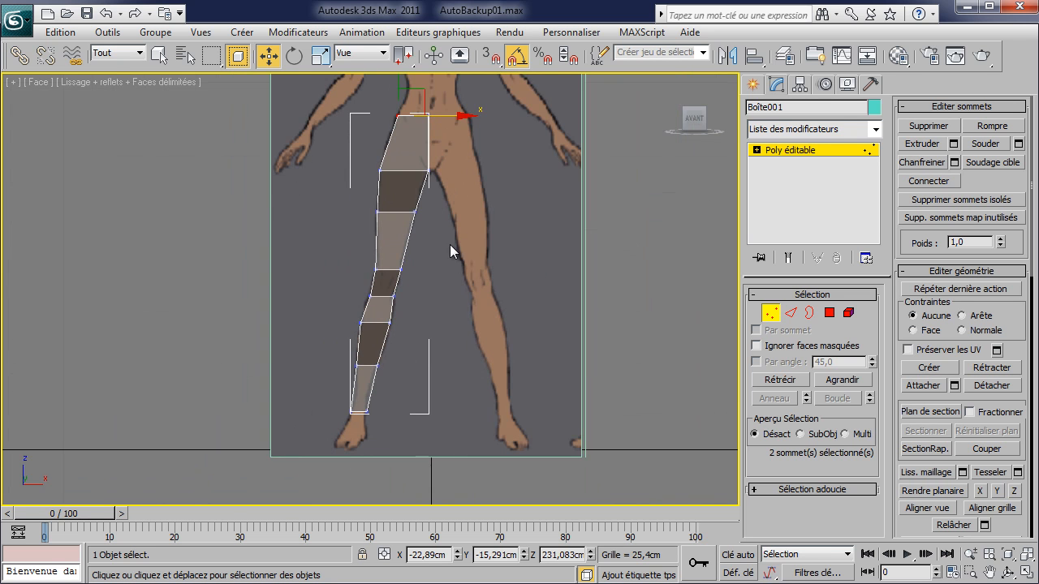
- In the left view, fit the leg's front vertices from the ankle up to the hip to the side drawing
left_click(42, 81)
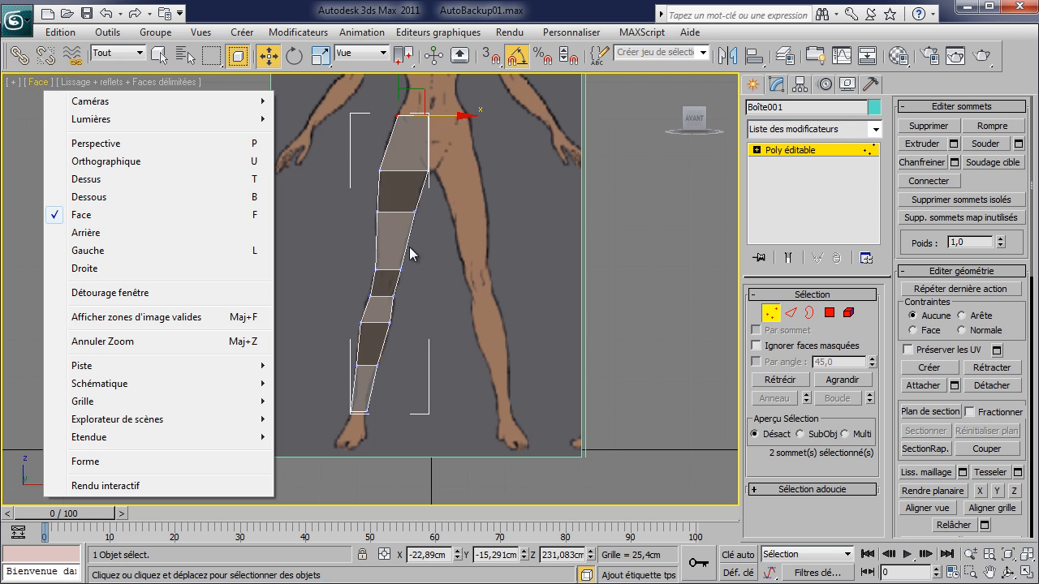
left_click(102, 251)
middle_click_drag(442, 264, 431, 458)
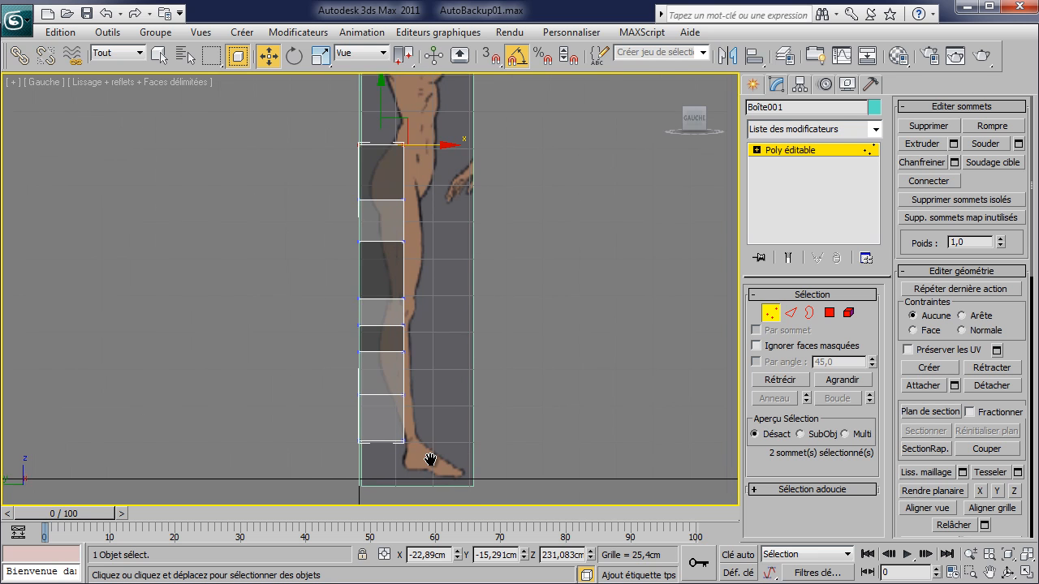
left_click_drag(427, 457, 456, 441)
left_click(406, 397)
left_click_drag(442, 396, 452, 397)
mouse_move(388, 345)
left_mouse_down()
mouse_move(420, 360)
mouse_move(457, 356)
mouse_move(436, 341)
mouse_move(449, 328)
mouse_move(420, 310)
mouse_move(446, 298)
left_mouse_up()
left_click_drag(393, 232, 456, 247)
left_click_drag(390, 194, 462, 200)
left_click_drag(391, 138, 479, 148)
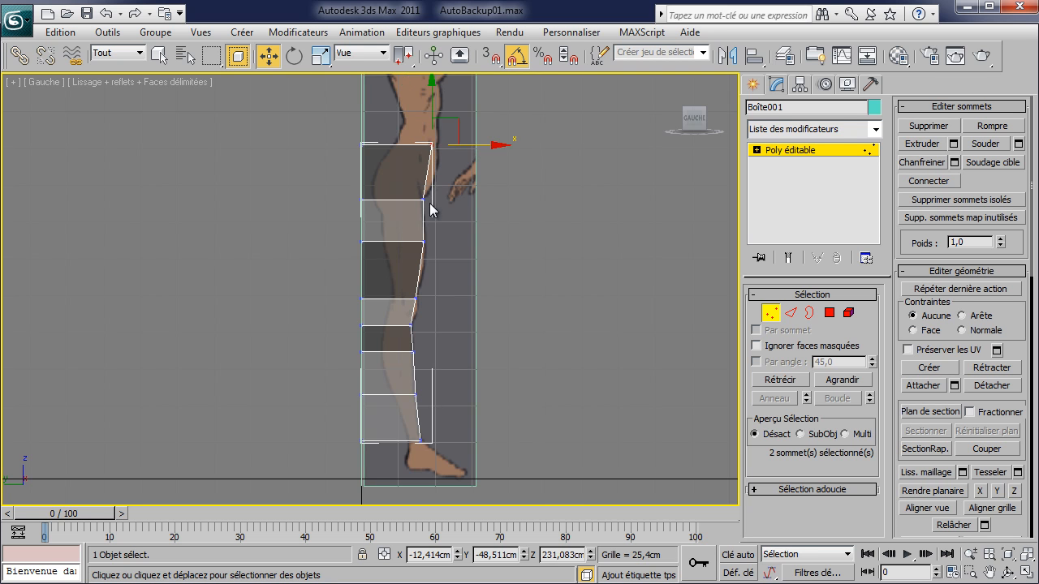
- Fit the leg's rear vertices from the top of the hip down to the ankle to the side drawing's back contour
left_click_drag(369, 151, 440, 146)
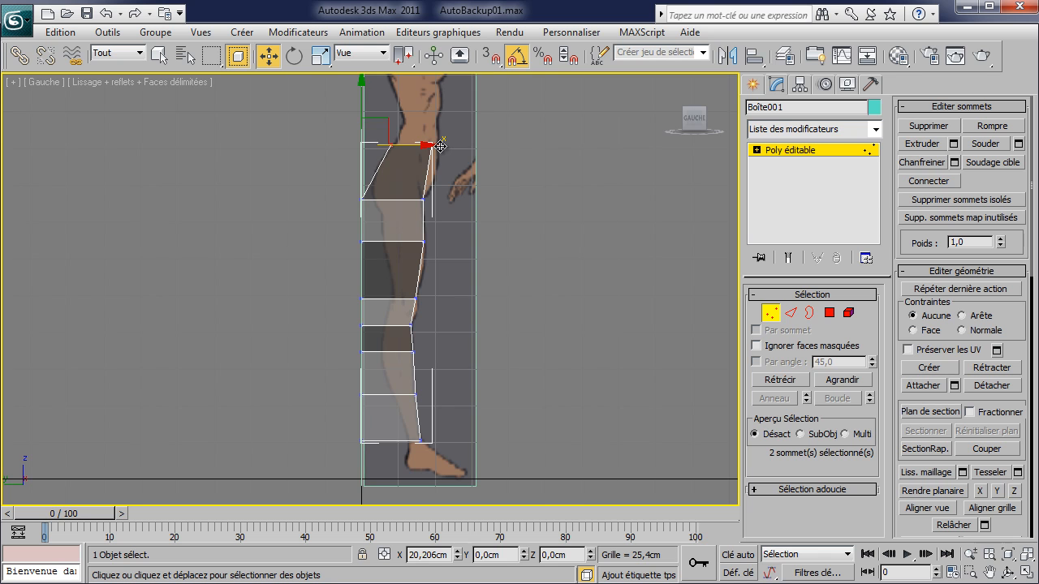
left_click_drag(336, 192, 407, 200)
left_click_drag(326, 225, 430, 244)
left_click_drag(322, 278, 438, 301)
left_click_drag(341, 331, 433, 330)
left_click_drag(372, 353, 433, 358)
left_click_drag(379, 401, 445, 396)
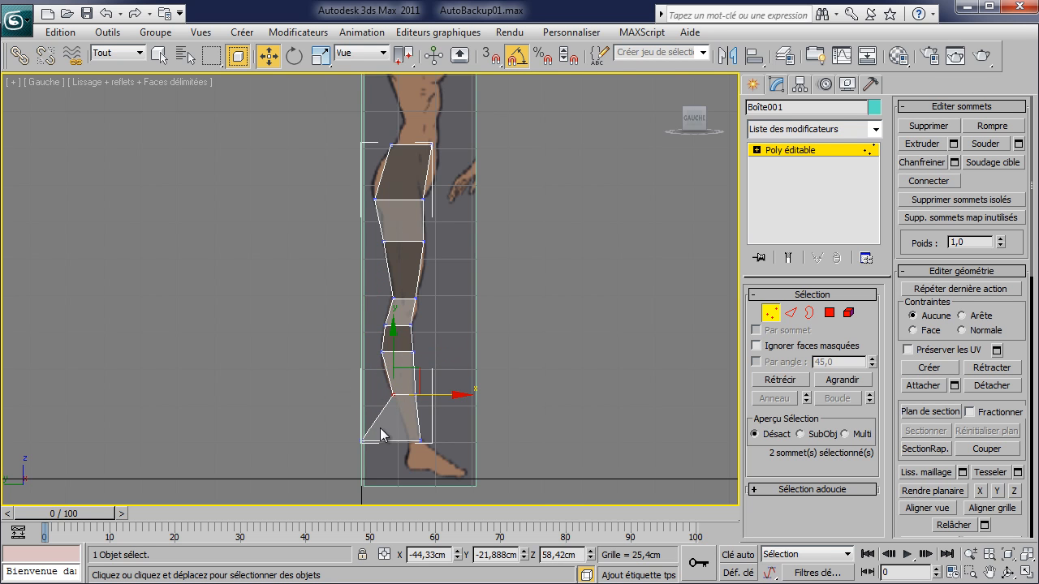
left_click_drag(377, 463, 459, 448)
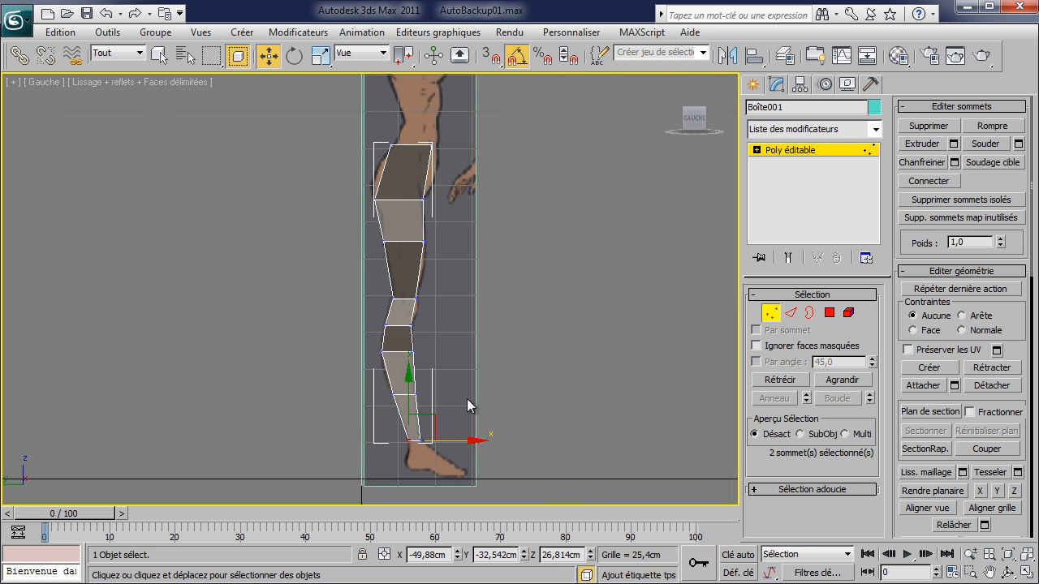
- In the perspective view, extrude the inner polygon of the top hip segment across towards the other leg
key("p")
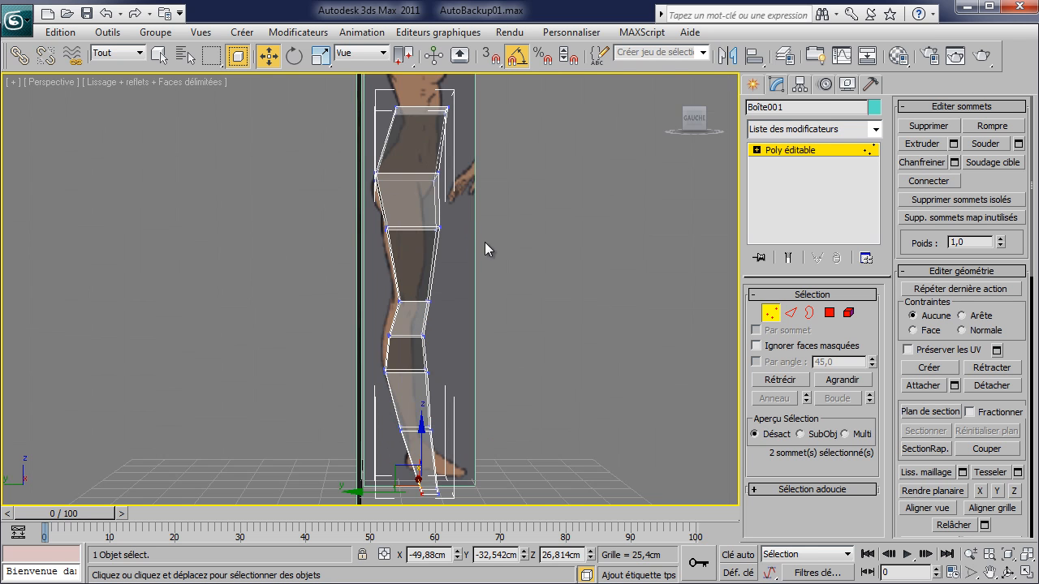
middle_click_drag(576, 222, 389, 274, "alt")
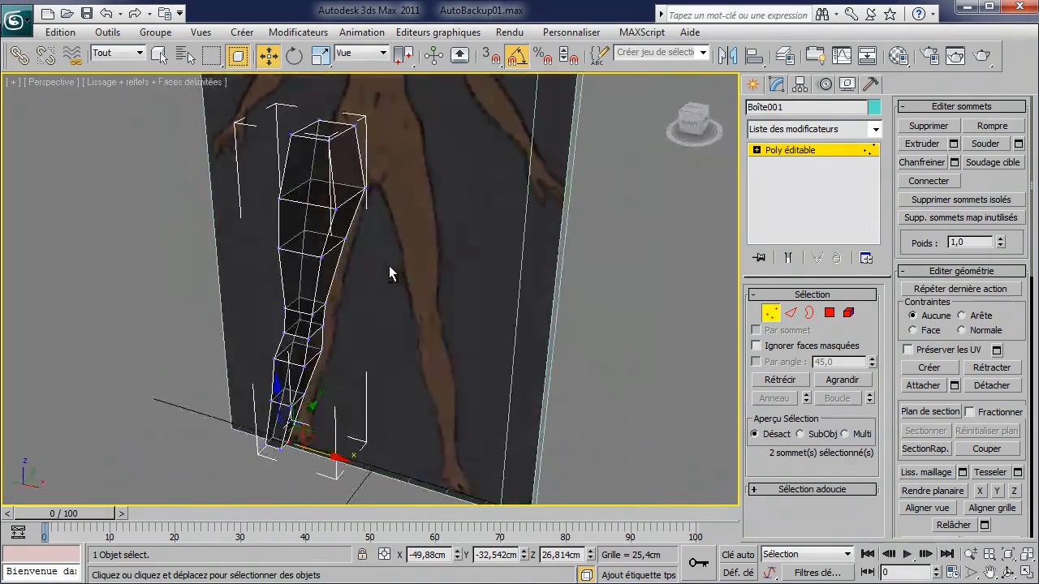
left_click(829, 312)
left_click(351, 161)
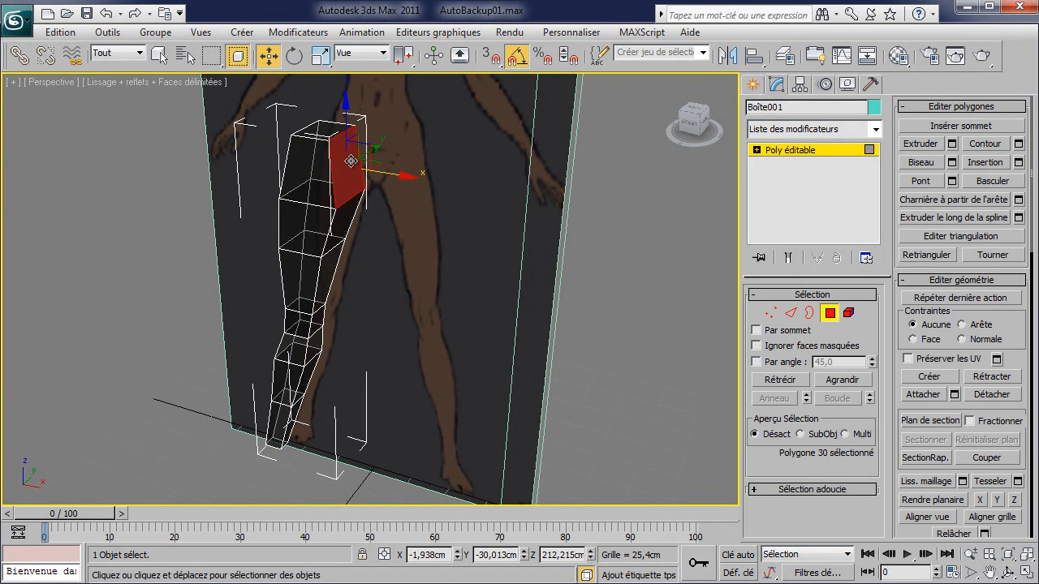
left_click(920, 143)
left_click_drag(349, 162, 345, 114)
scroll(345, 114, "up", 2)
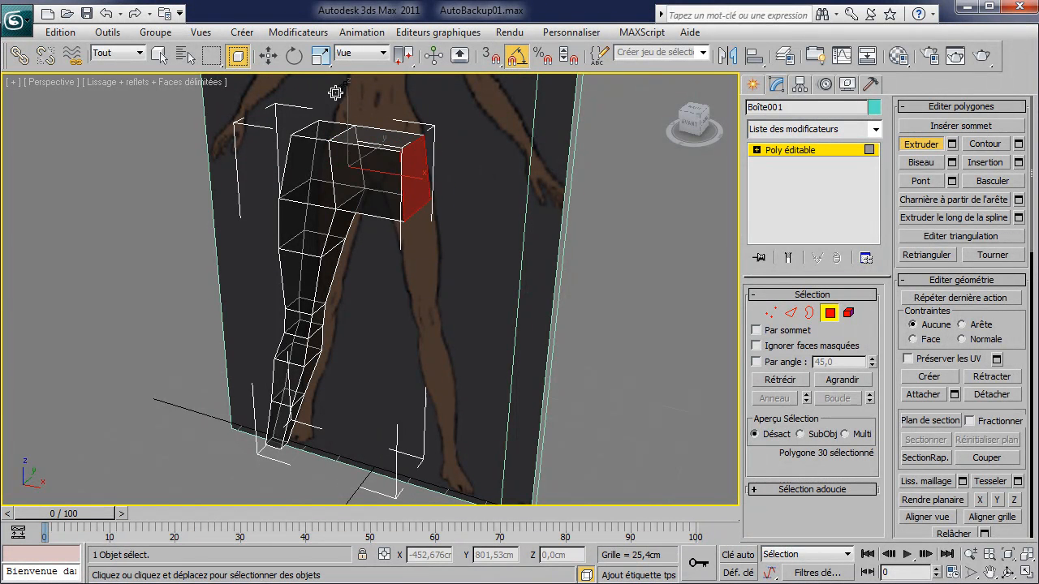
- In the front view, shift the hip's top middle vertices outward and bring the extruded end's vertices back to the body's centre line
left_click(63, 85)
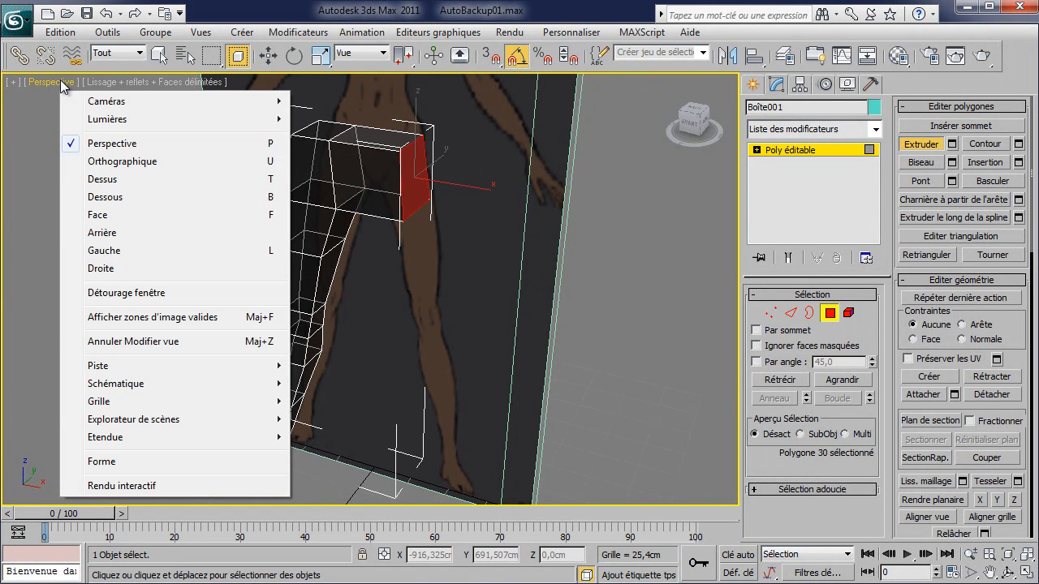
left_click(135, 214)
scroll(331, 249, "up", 1)
middle_click_drag(331, 248, 436, 343)
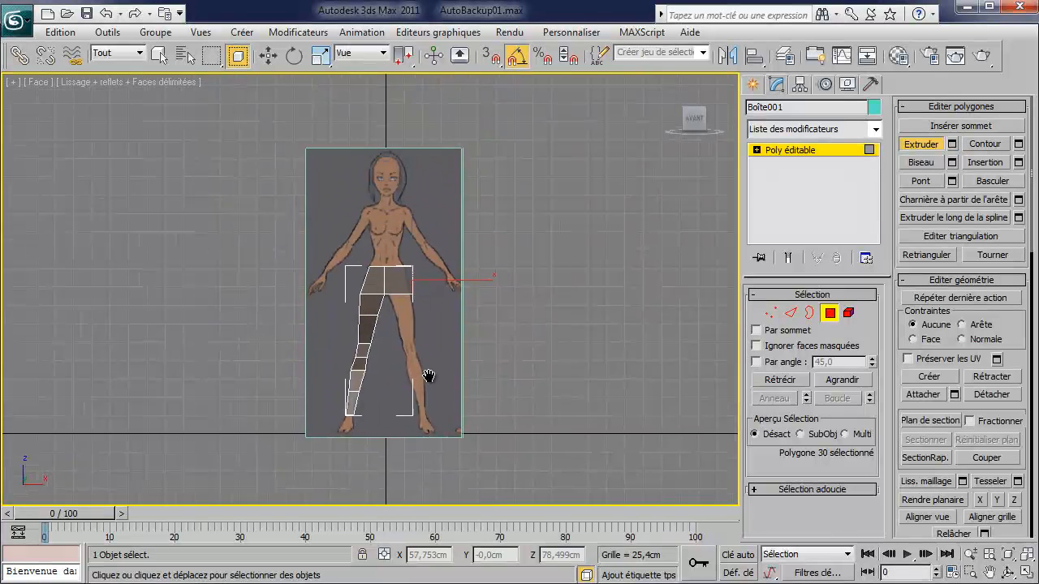
scroll(437, 343, "up", 5)
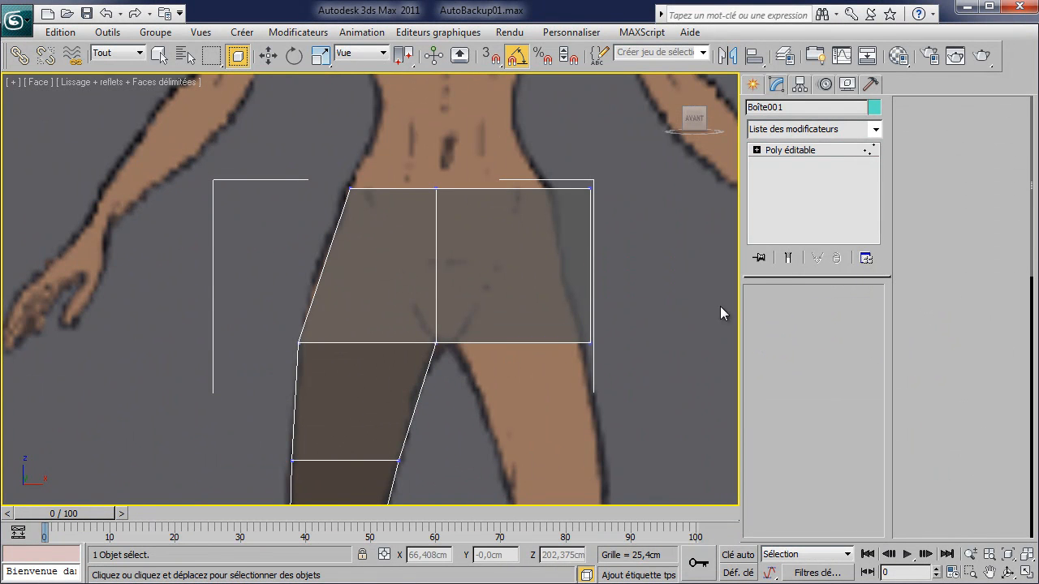
key("w")
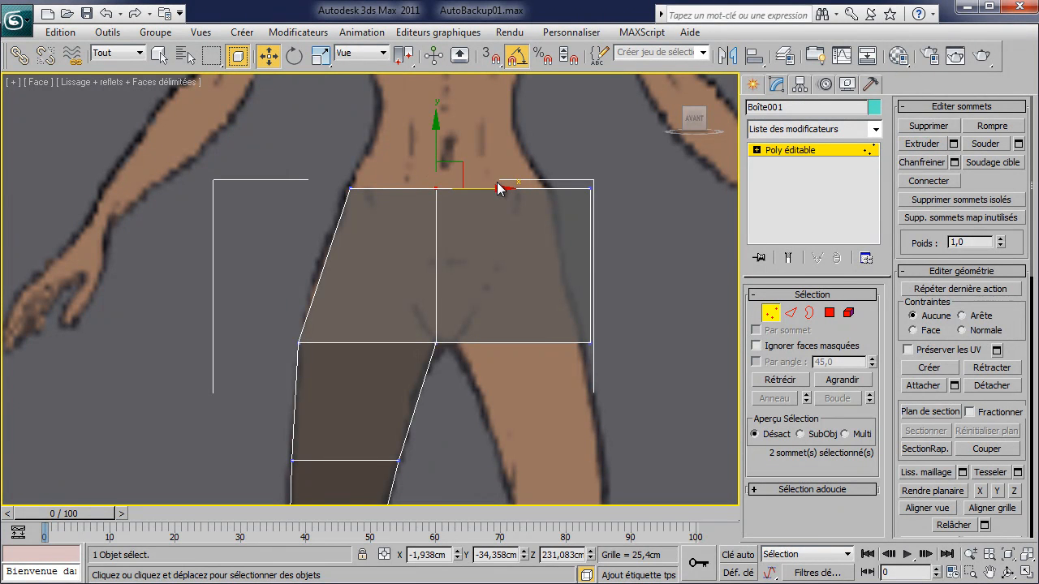
left_click_drag(490, 190, 448, 198)
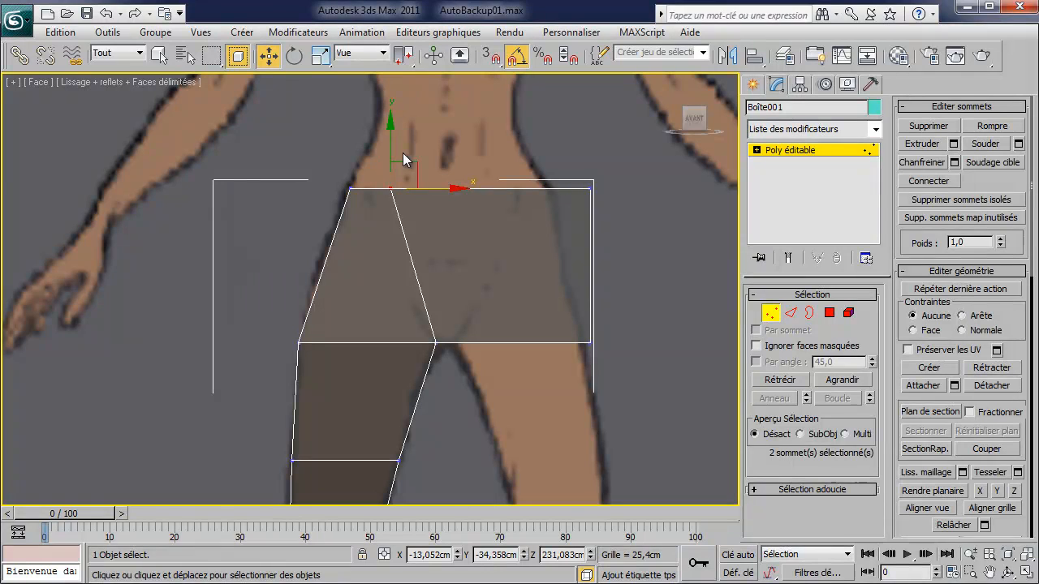
left_click_drag(555, 388, 553, 387)
left_click_drag(644, 268, 511, 289)
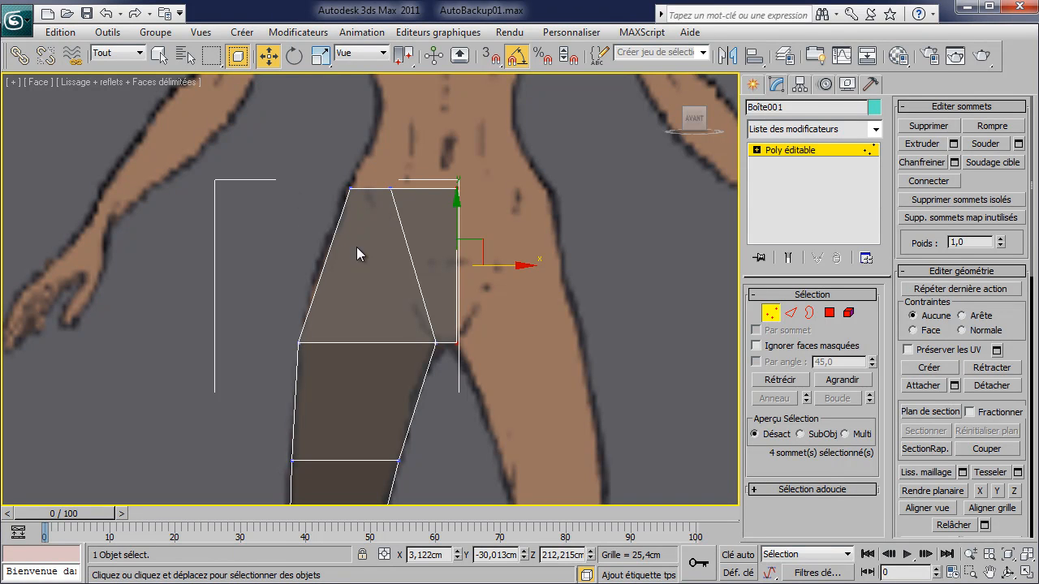
- Select the two top polygons of the hip and extrude them upward about 19.6 cm to the waist
left_click(829, 313)
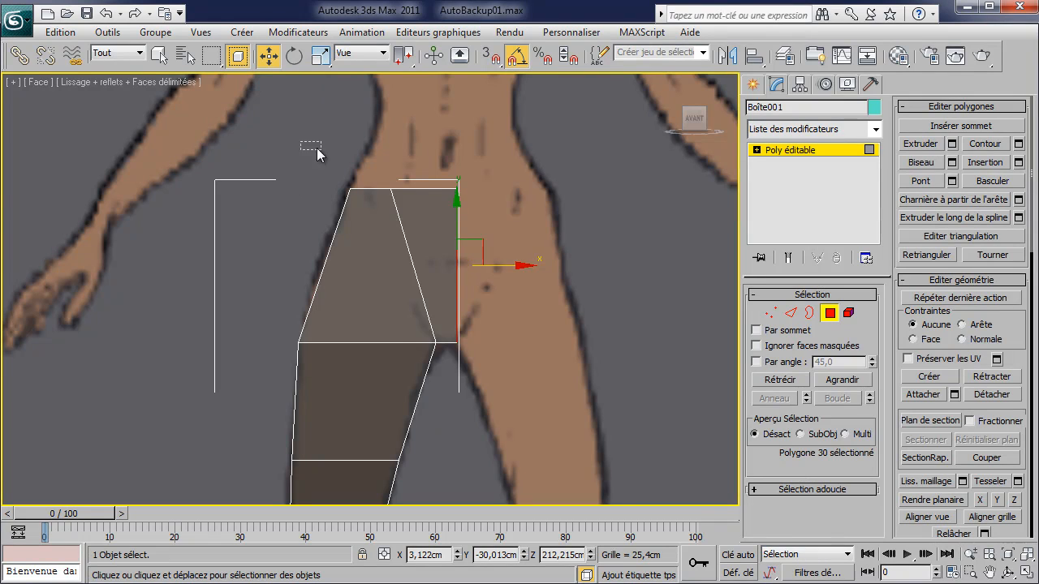
left_click_drag(522, 212, 545, 214)
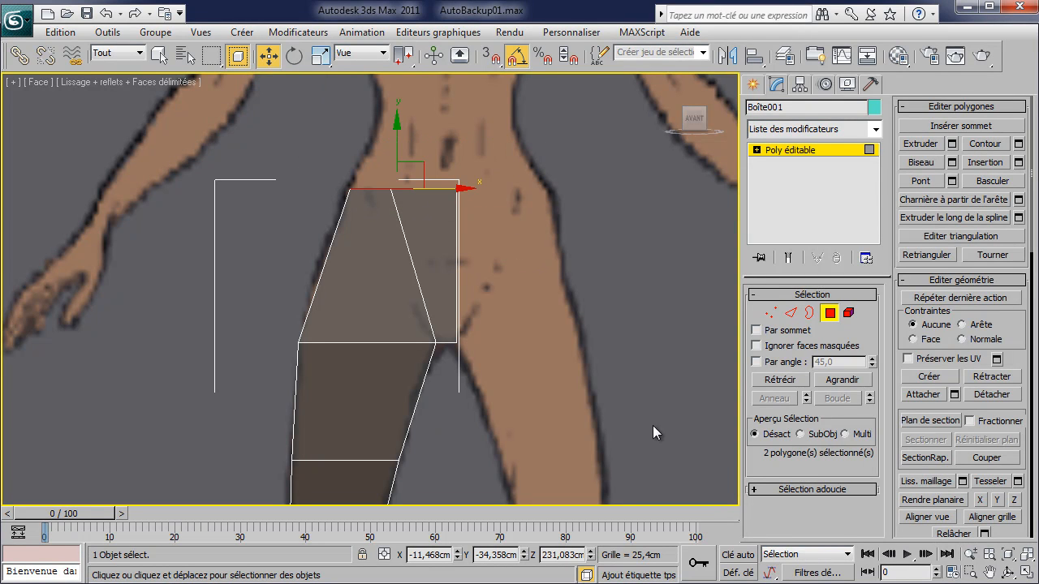
middle_click_drag(506, 186, 477, 447)
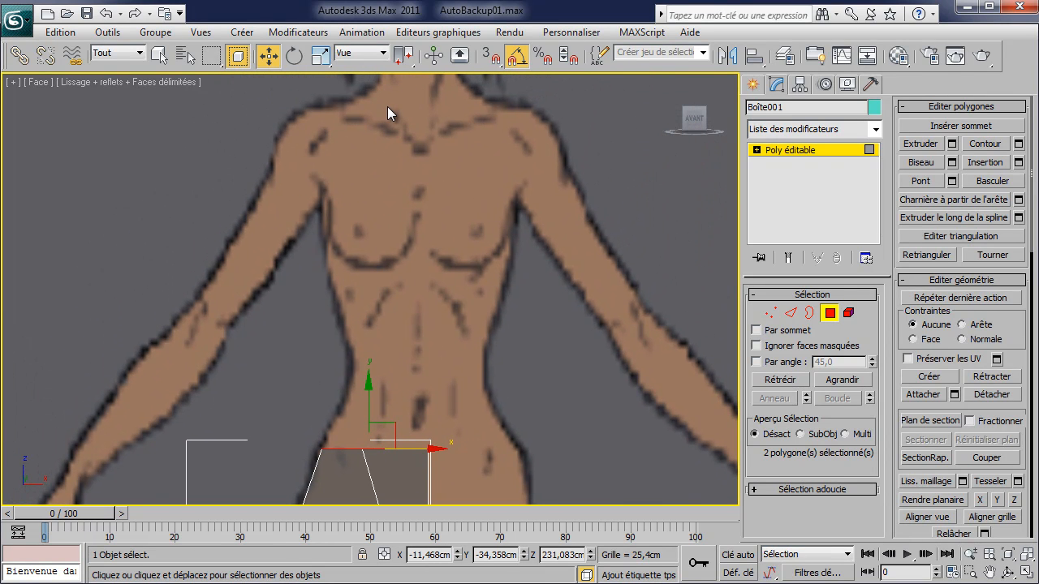
left_click(953, 145)
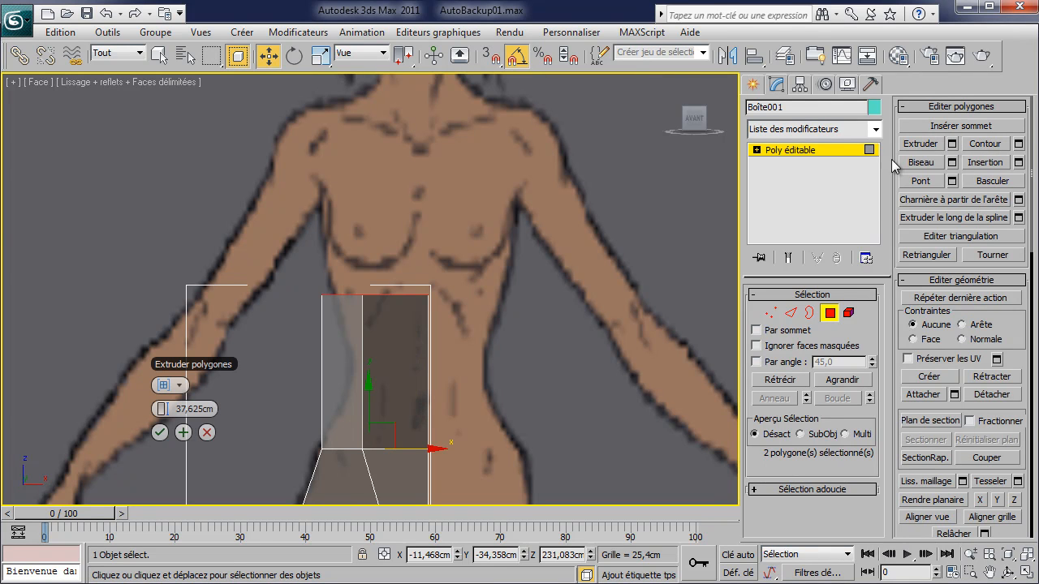
left_click_drag(171, 410, 89, 413)
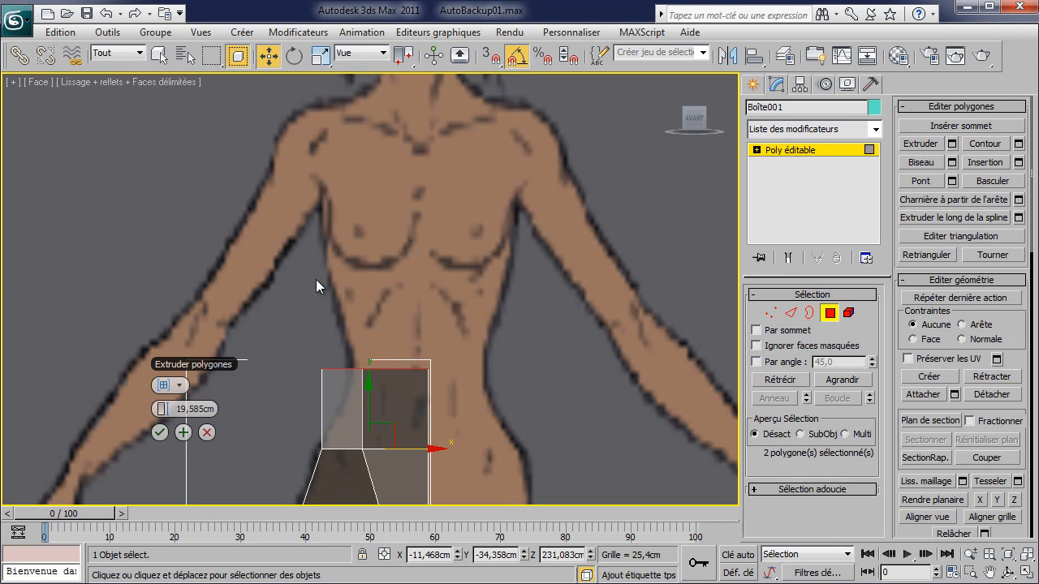
- Extrude the two top polygons upward three more times, by about 24.7 cm, 20.8 cm and finally up to the shoulder line
left_click(184, 432)
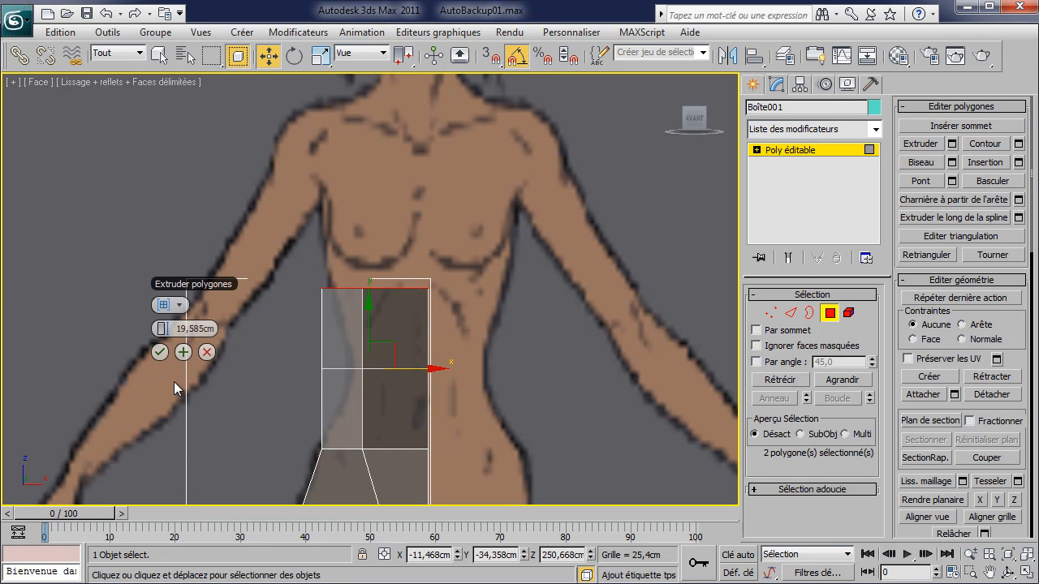
left_click_drag(170, 335, 170, 322)
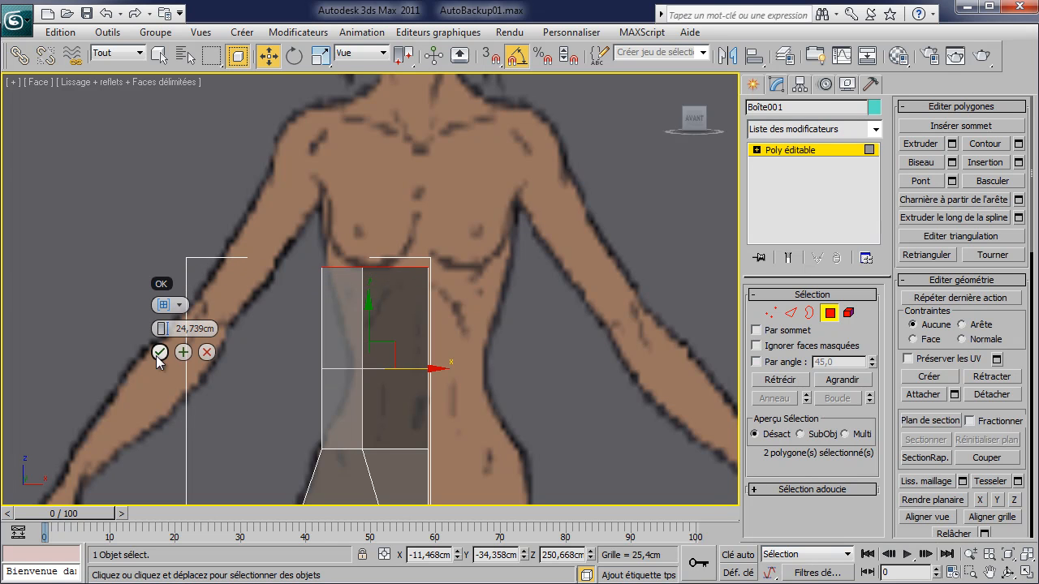
left_click(184, 353)
left_click_drag(169, 227, 169, 237)
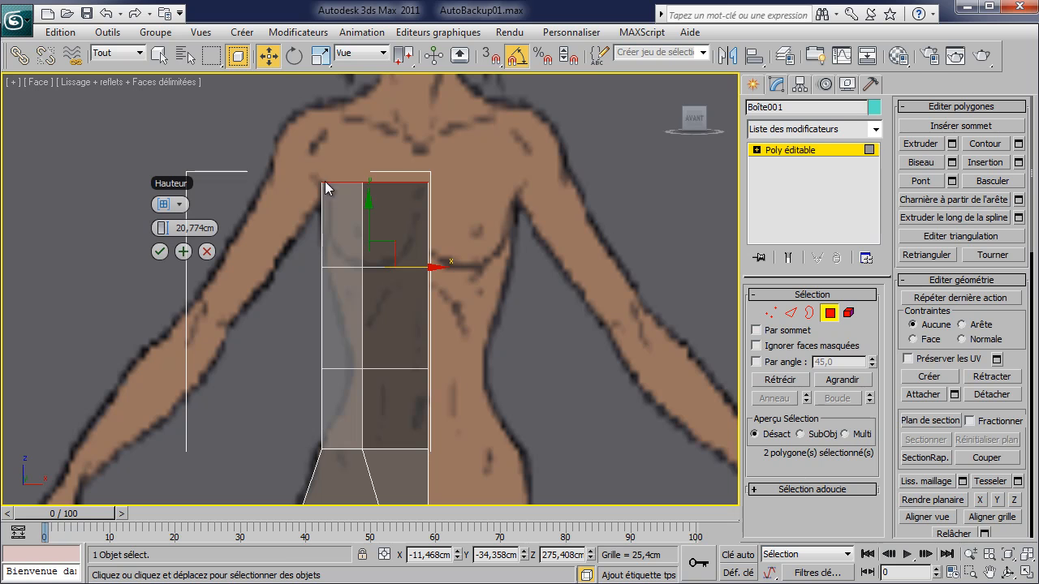
left_click(183, 252)
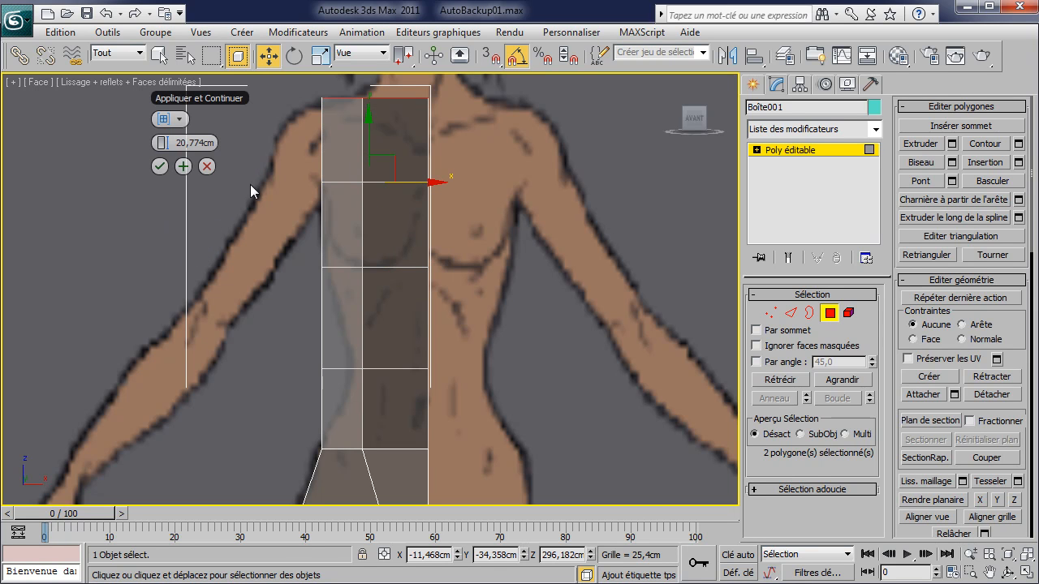
left_click_drag(169, 142, 169, 148)
left_click(160, 168)
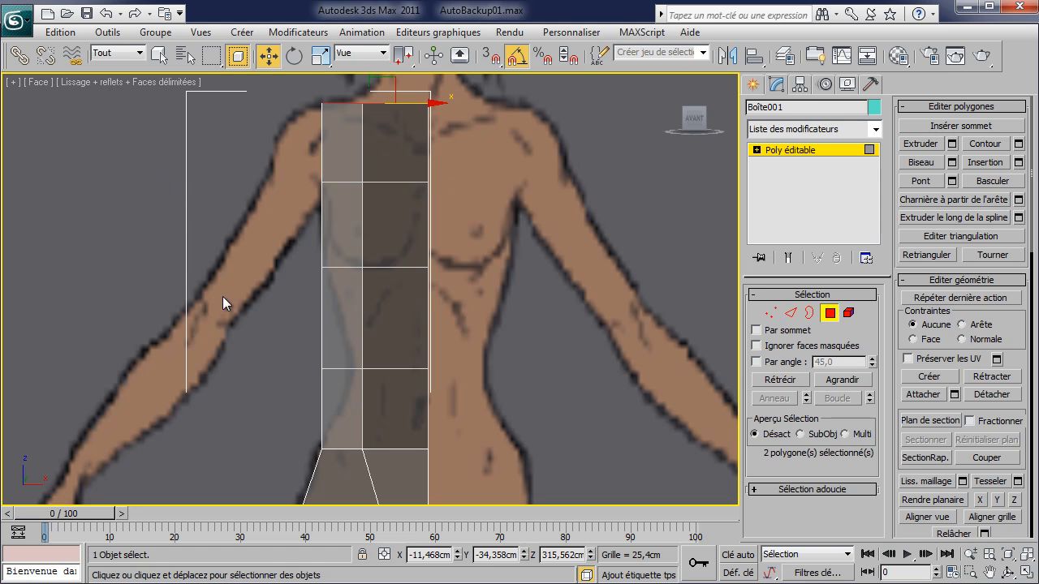
- In the front view, shift the torso's middle vertices toward the centre line and fit the outer rib and waist vertices to the body's contour
left_click(771, 314)
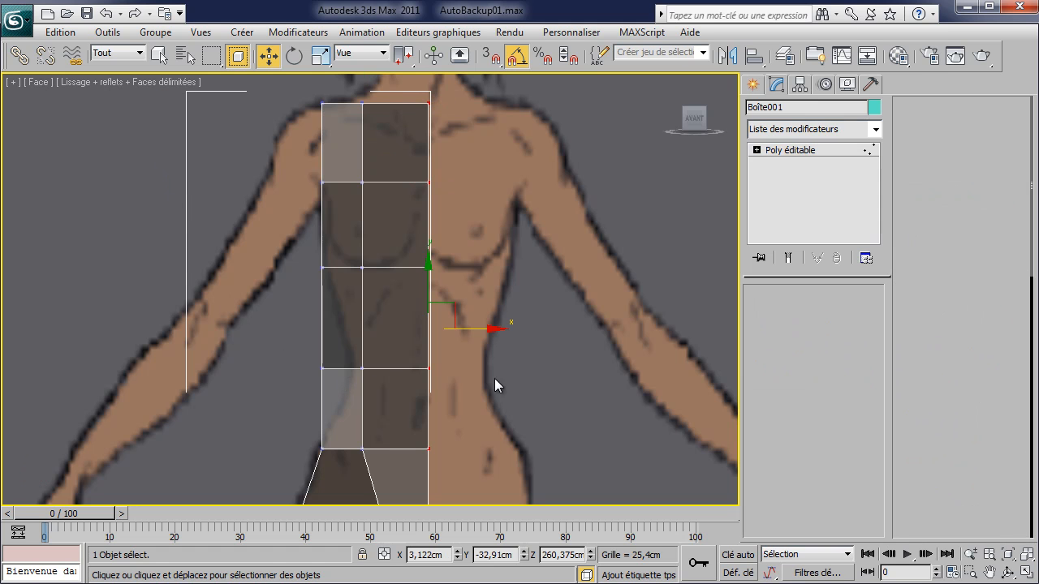
left_click_drag(351, 352, 432, 372)
left_click_drag(393, 294, 392, 290)
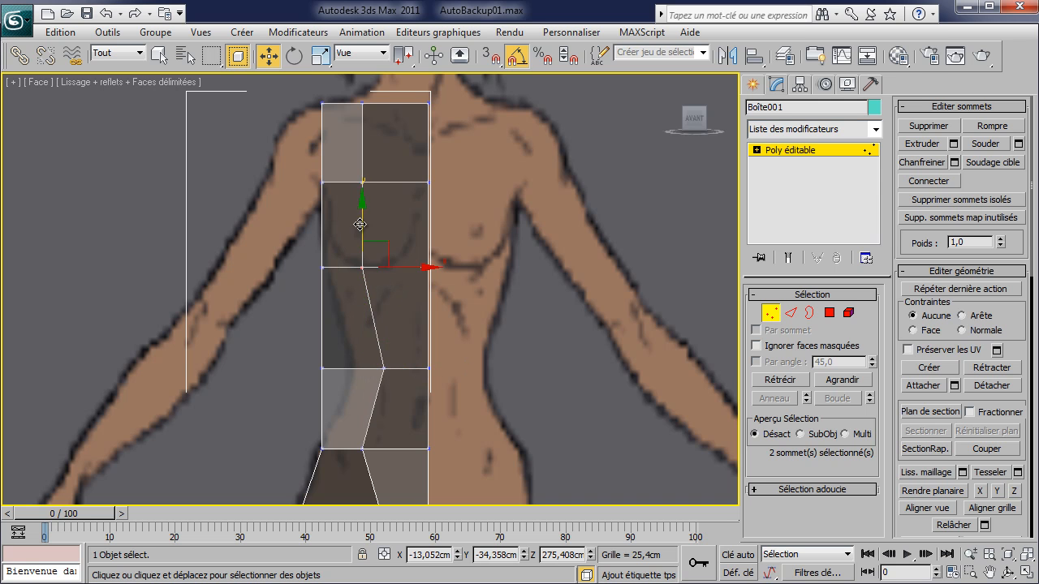
left_click_drag(352, 167, 415, 185)
left_click_drag(387, 116, 427, 106)
left_click_drag(326, 258, 381, 267)
left_click_drag(271, 354, 396, 368)
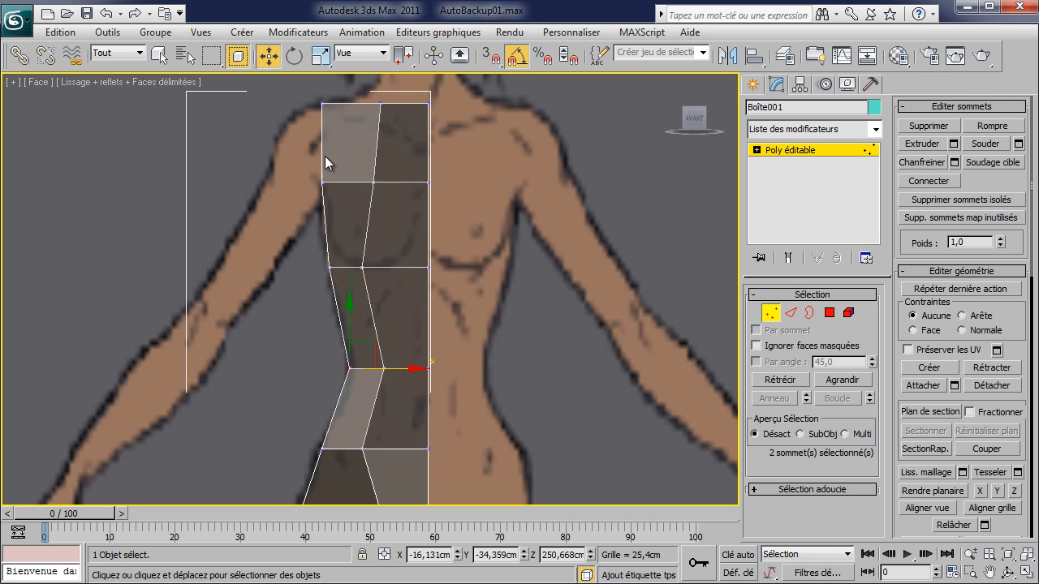
- In the left view, fit the back vertices at the hip top and waist and the front vertices below the chest to the side drawing
left_click(44, 82)
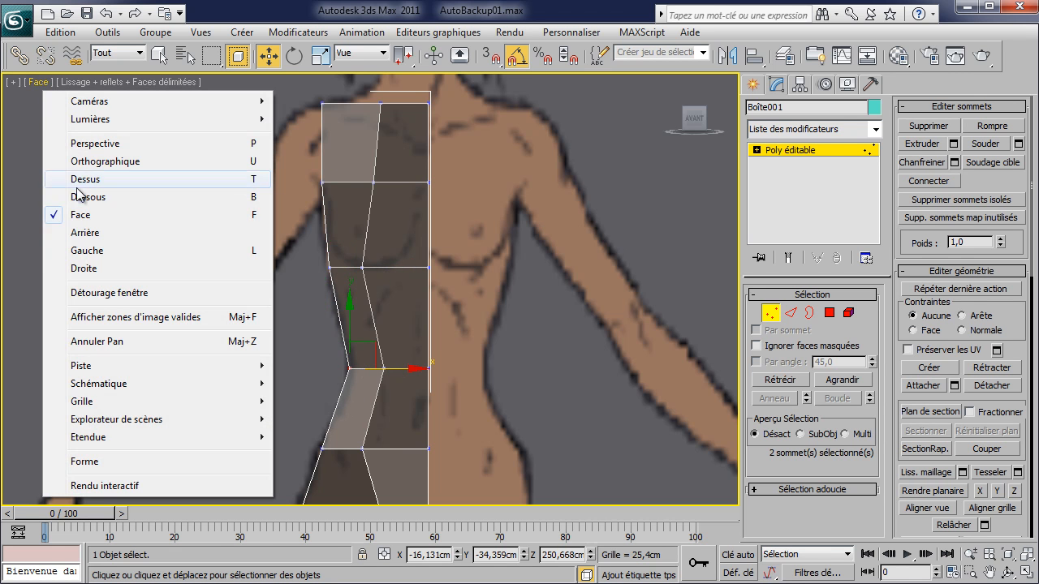
left_click(107, 248)
middle_click_drag(490, 213, 376, 322)
left_click(335, 419)
left_click_drag(358, 422, 379, 424)
left_click_drag(313, 301, 500, 343)
left_click_drag(453, 235, 456, 237)
left_click_drag(503, 242, 510, 251)
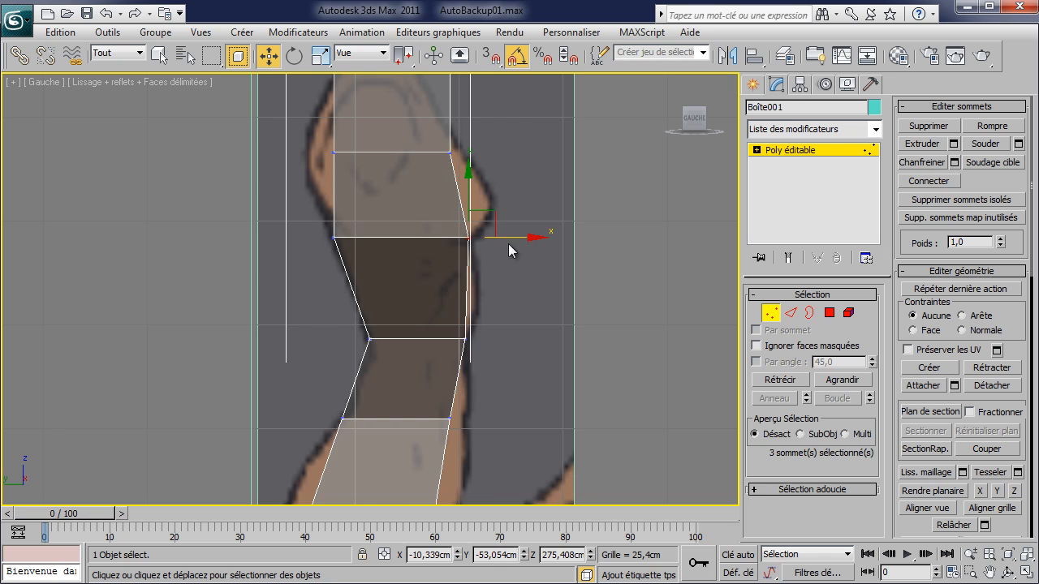
- Fit the front and back vertices of the upper chest and shoulder to the side drawing's contour
middle_click_drag(511, 251, 538, 300)
left_click_drag(513, 194, 487, 187)
left_click_drag(401, 190, 421, 178)
left_click(361, 250)
left_click_drag(401, 250, 374, 250)
- Cut a horizontal QuickSlice edge loop across the middle of the hip segment
middle_click_drag(375, 250, 345, 0)
middle_click_drag(276, 306, 384, 253)
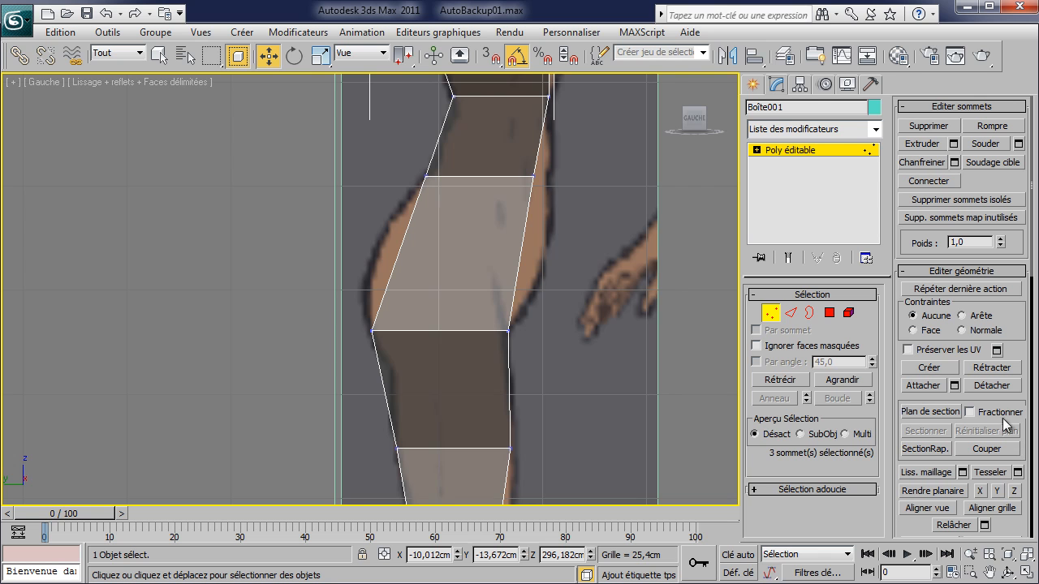
left_click(924, 451)
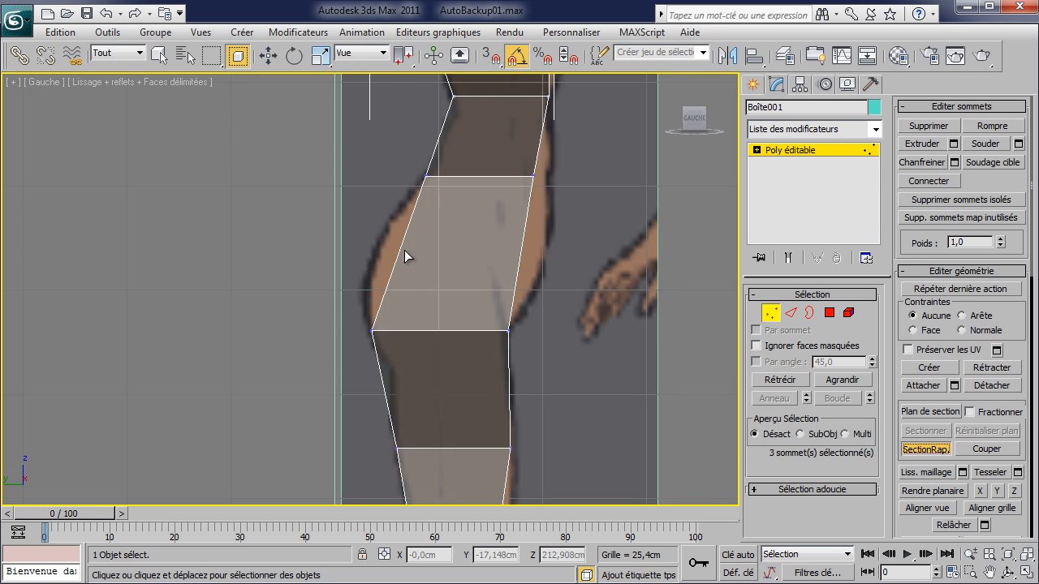
left_click(372, 249)
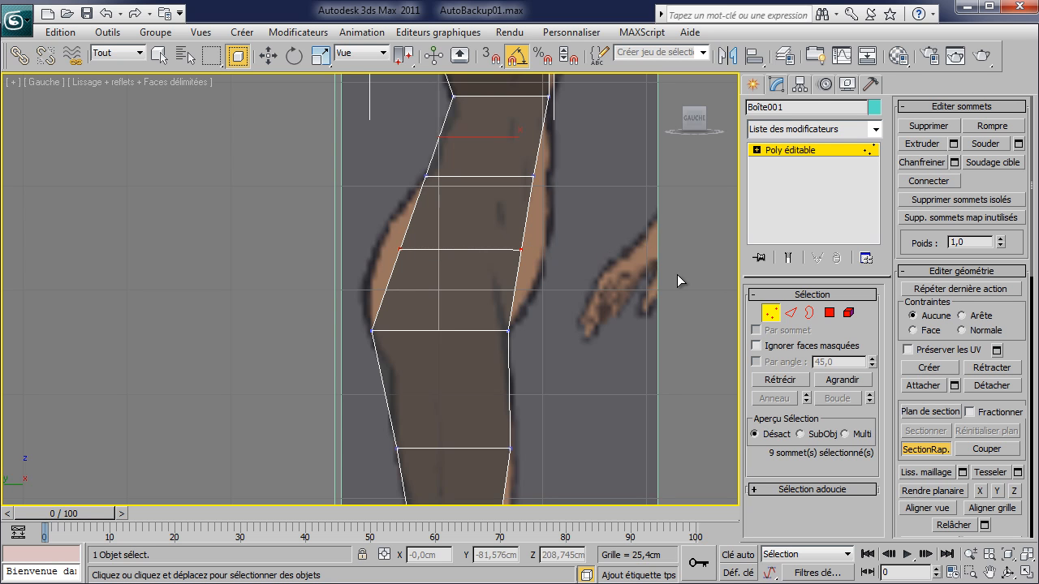
left_click(557, 260)
right_click(534, 242)
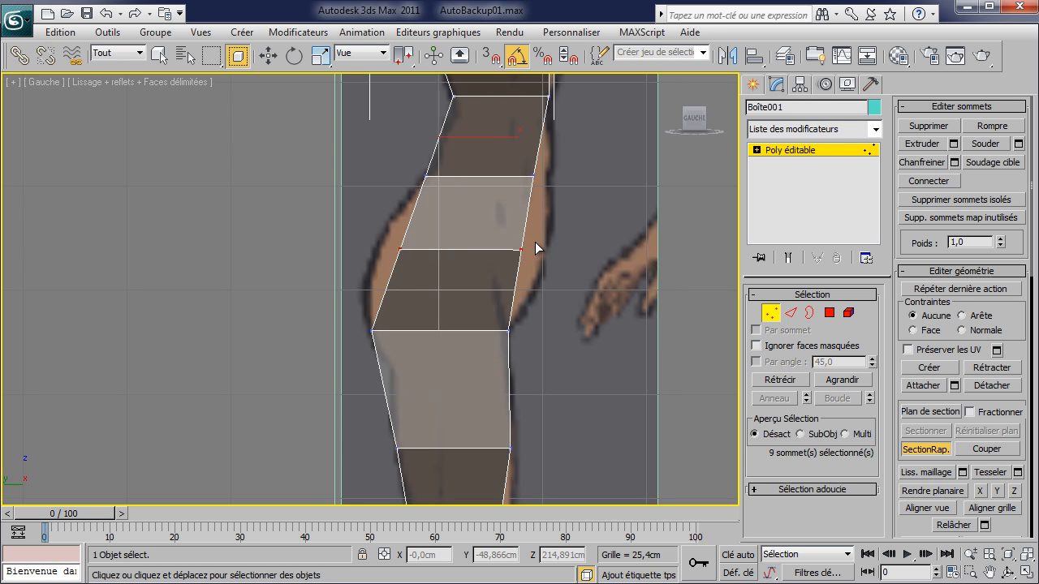
- Move the new loop's front and back vertices and the hip top's front vertices out to the belly and buttock contours
key("w")
left_click_drag(502, 244, 588, 249)
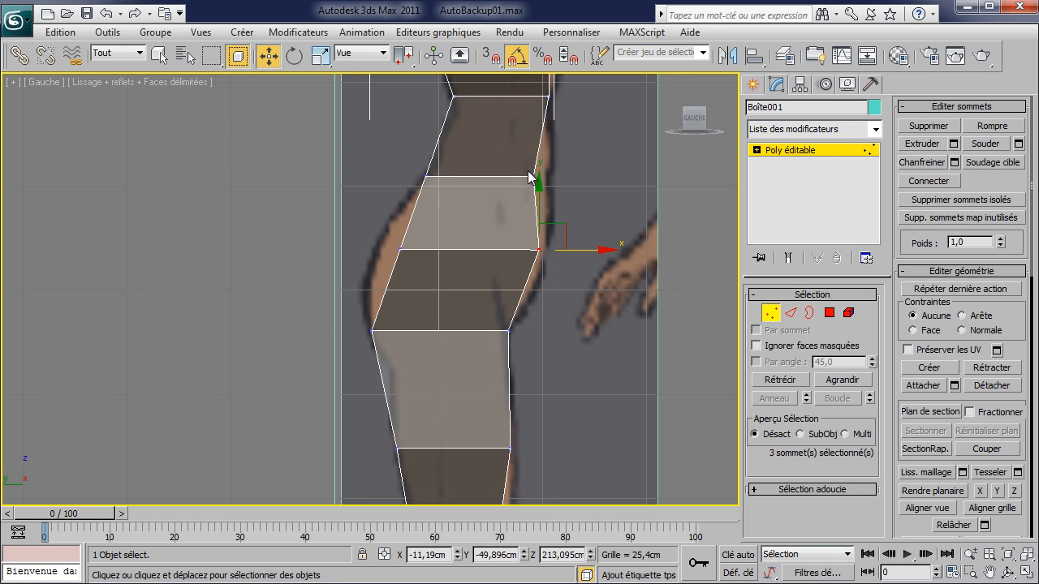
left_click_drag(558, 188, 595, 180)
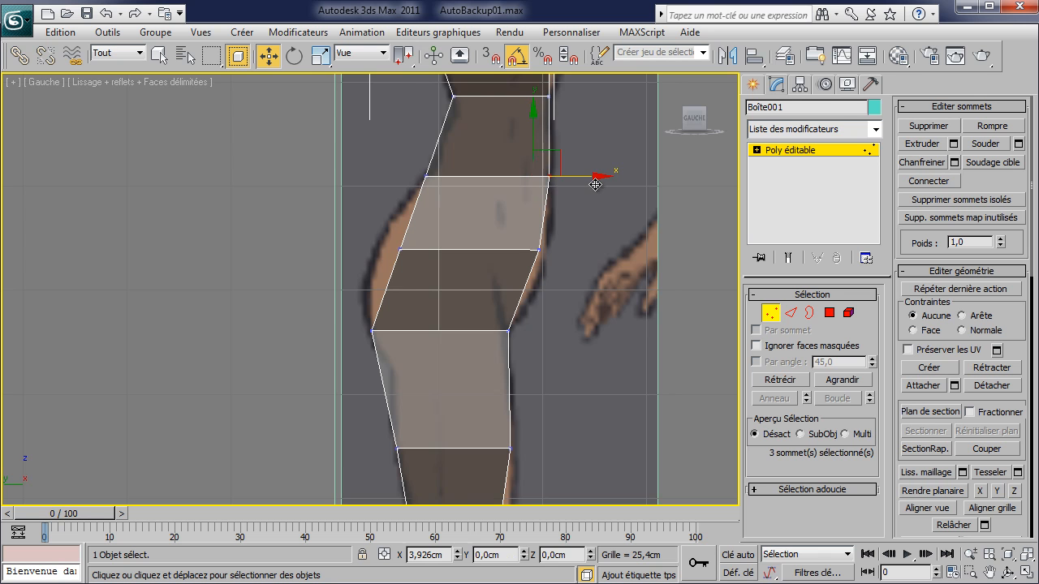
left_click_drag(396, 231, 419, 254)
scroll(473, 258, "down", 5)
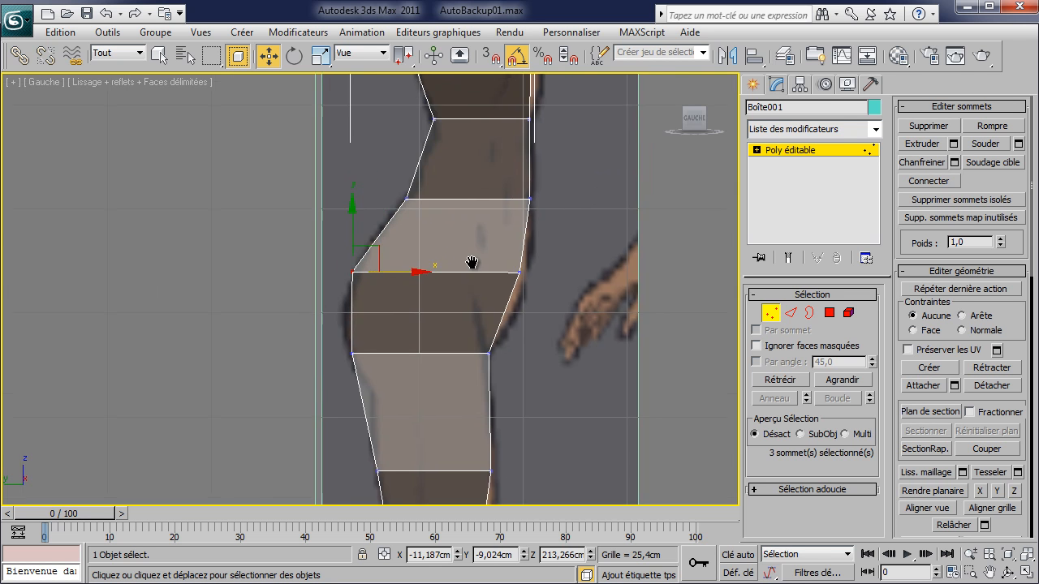
middle_click_drag(529, 204, 592, 186)
scroll(597, 199, "down", 2)
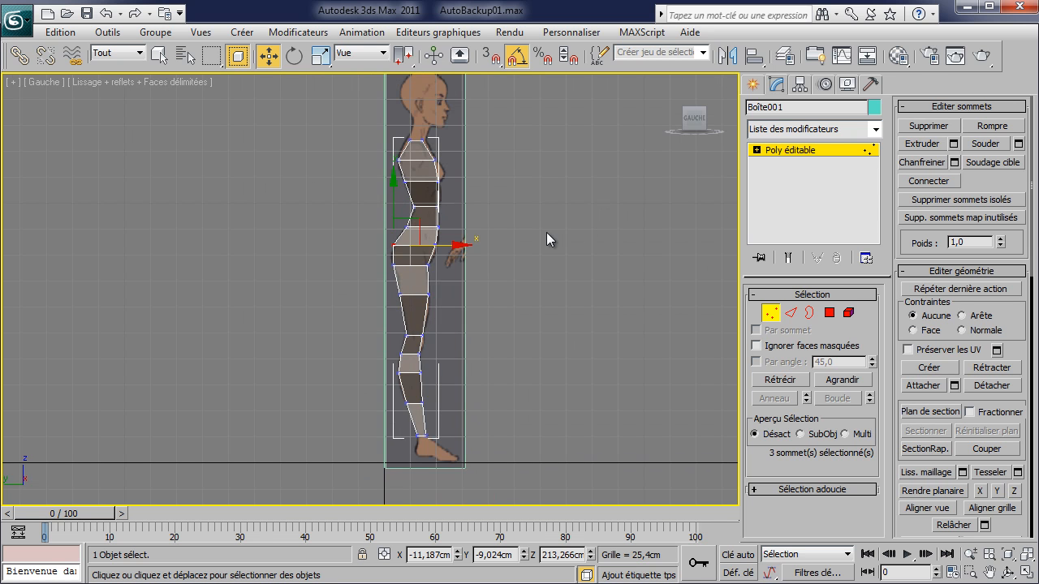
- In the perspective view, turn on NURMS subdivision for the body mesh and switch off its see-through display
key("p")
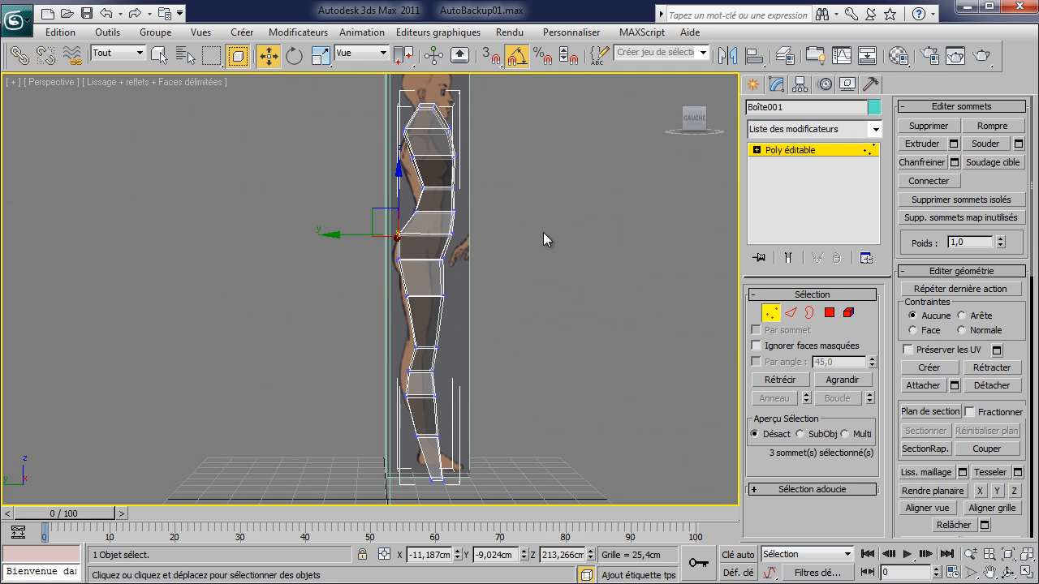
middle_click_drag(598, 198, 457, 268, "alt")
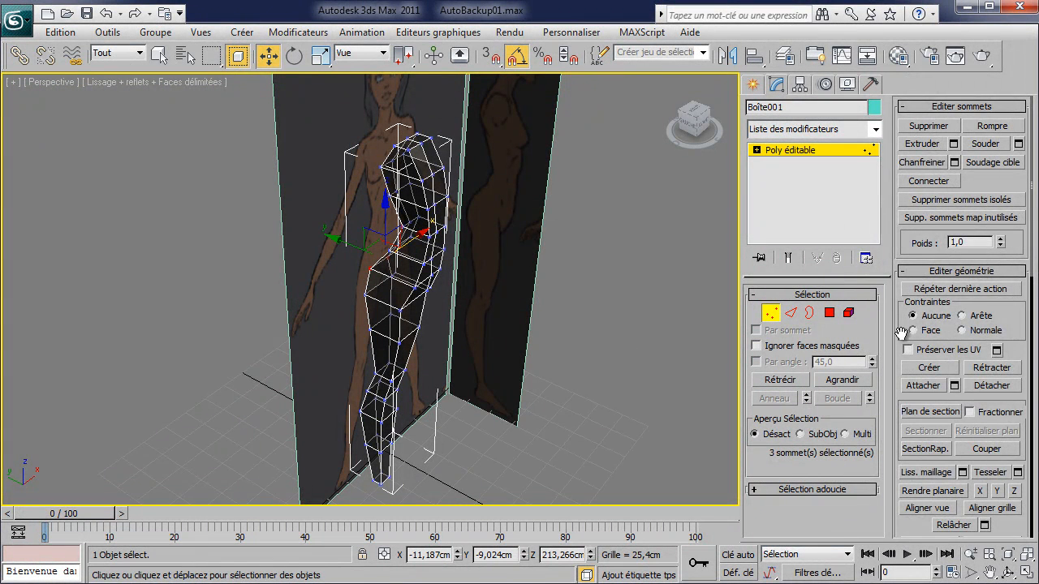
scroll(901, 328, "down", 10)
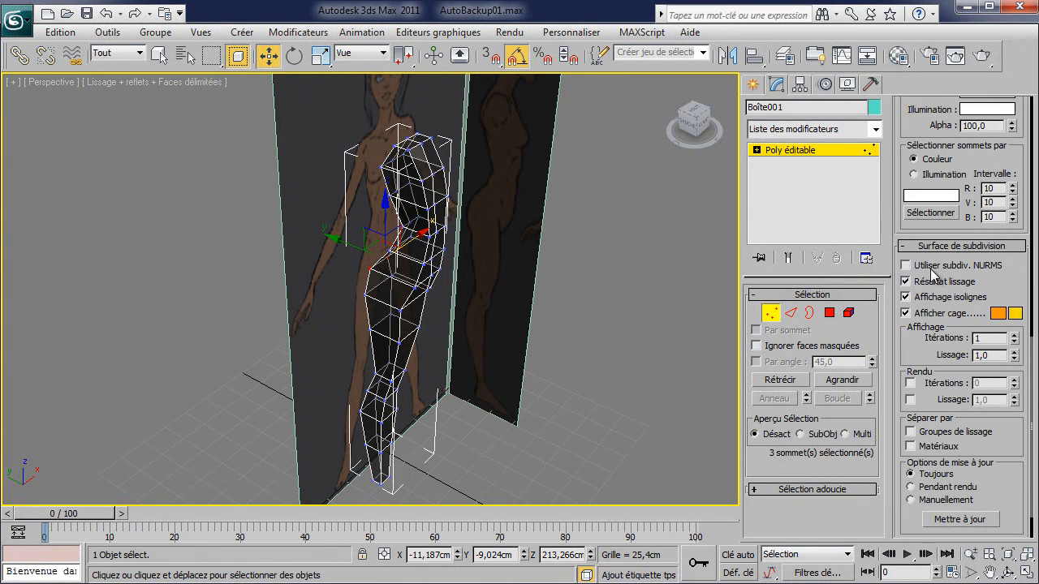
right_click(654, 372)
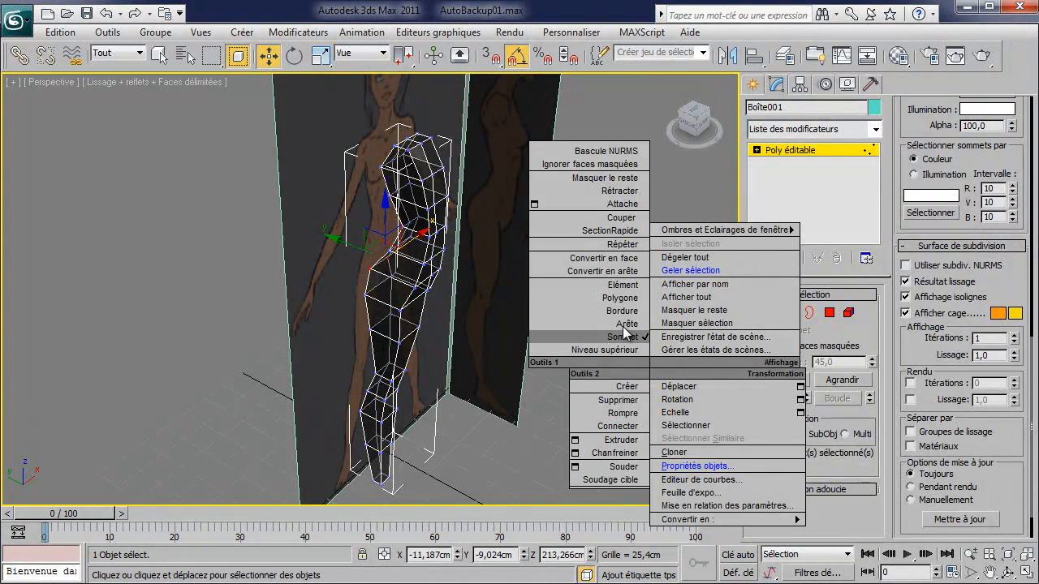
left_click(601, 150)
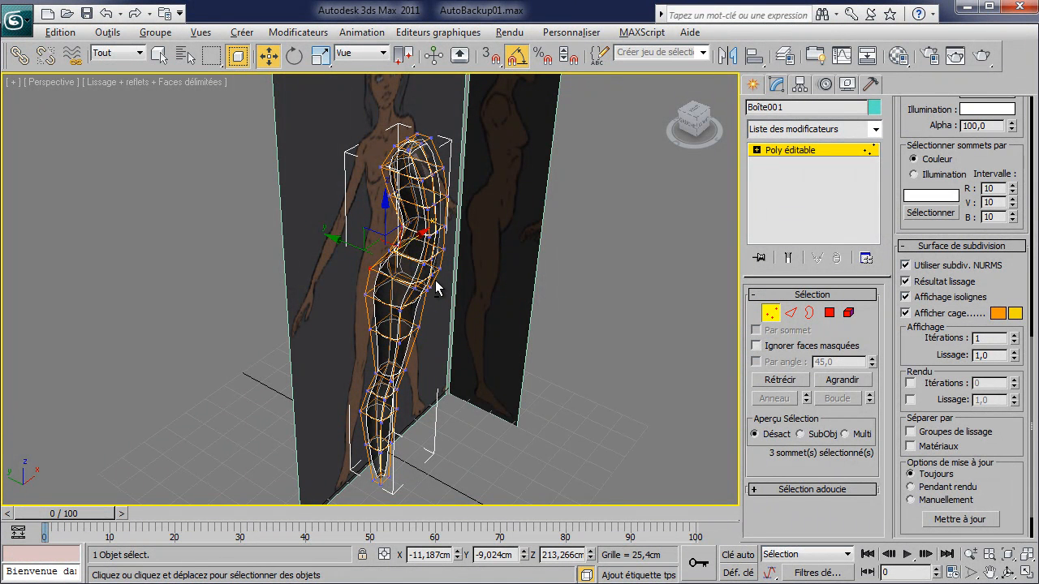
key("alt+x")
- Select the six inner polygons along the body's centre line, from the shoulder down to the crotch, and delete them
middle_click_drag(417, 188, 483, 313, "alt")
scroll(451, 199, "up", 4)
scroll(483, 313, "up", 5)
middle_click_drag(565, 294, 680, 301, "alt")
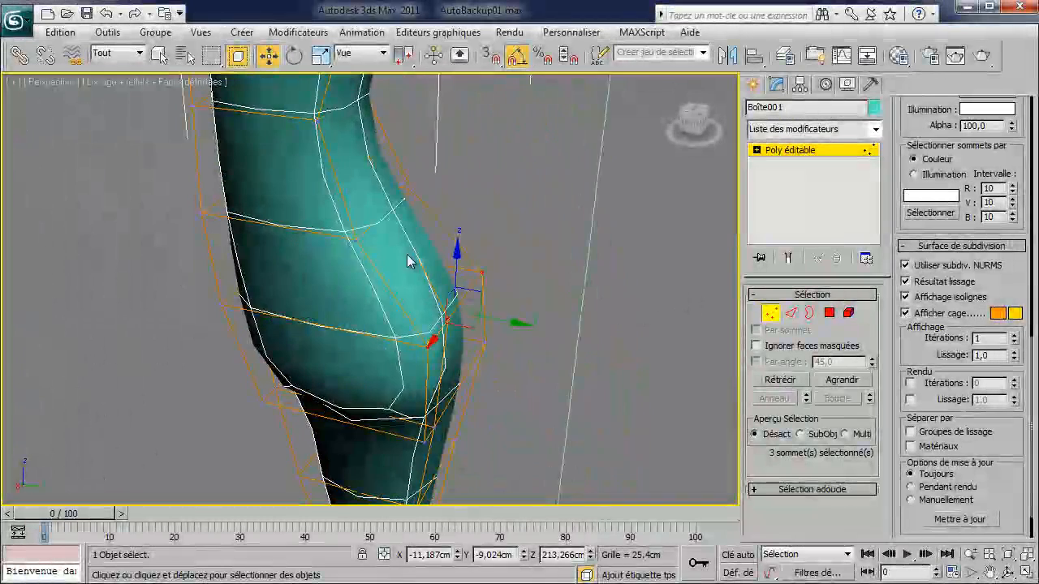
middle_click_drag(334, 375, 552, 365, "alt")
left_click(829, 313)
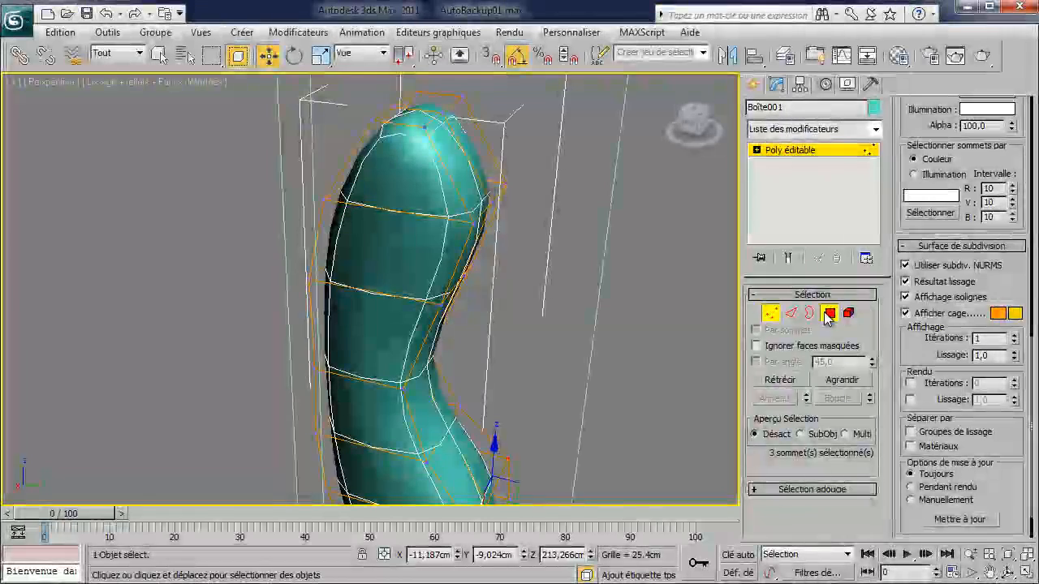
left_click(406, 195)
left_click(382, 272, "ctrl")
left_click(383, 361, "ctrl")
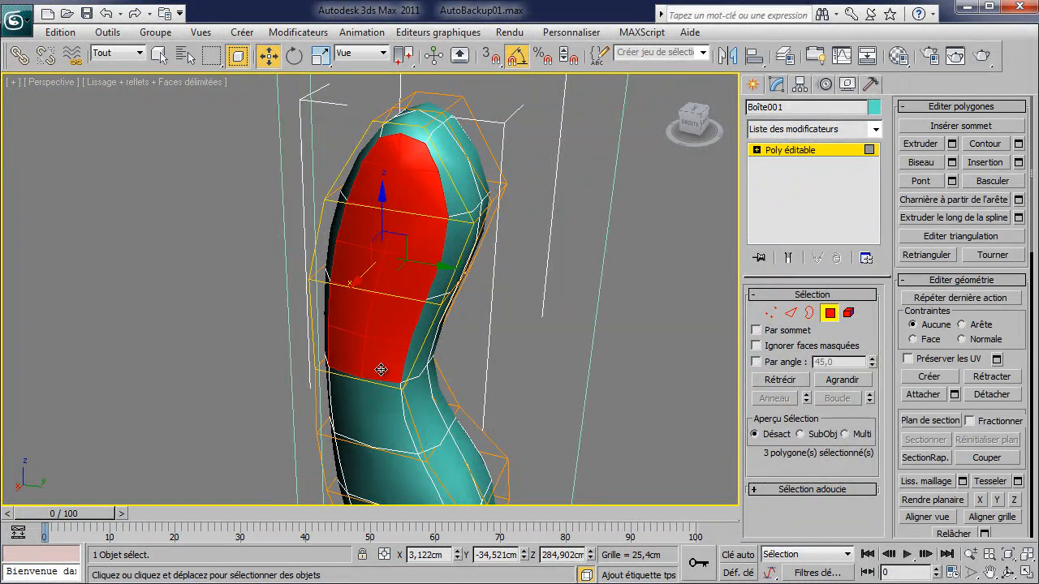
left_click(384, 436, "ctrl")
left_click(382, 496, "ctrl")
middle_click_drag(469, 415, 464, 281)
left_click(391, 400, "ctrl")
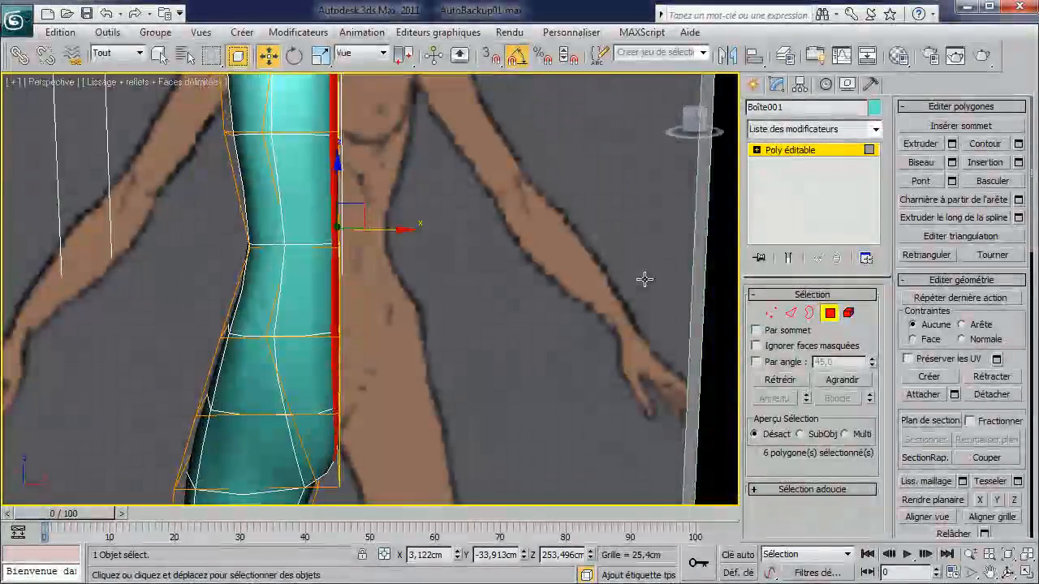
middle_click_drag(643, 279, 640, 323)
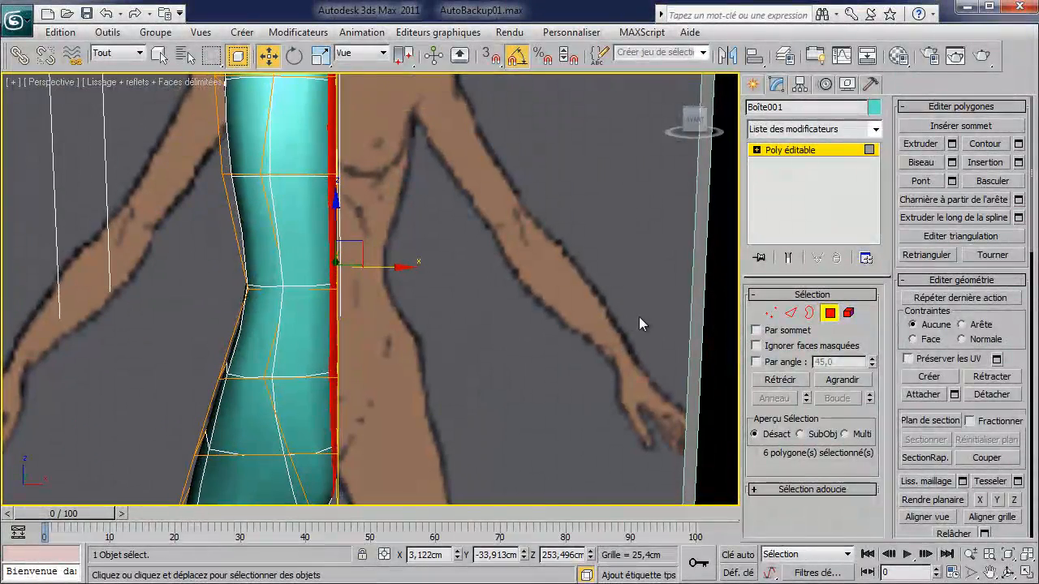
left_click(643, 335)
middle_click_drag(523, 280, 557, 190)
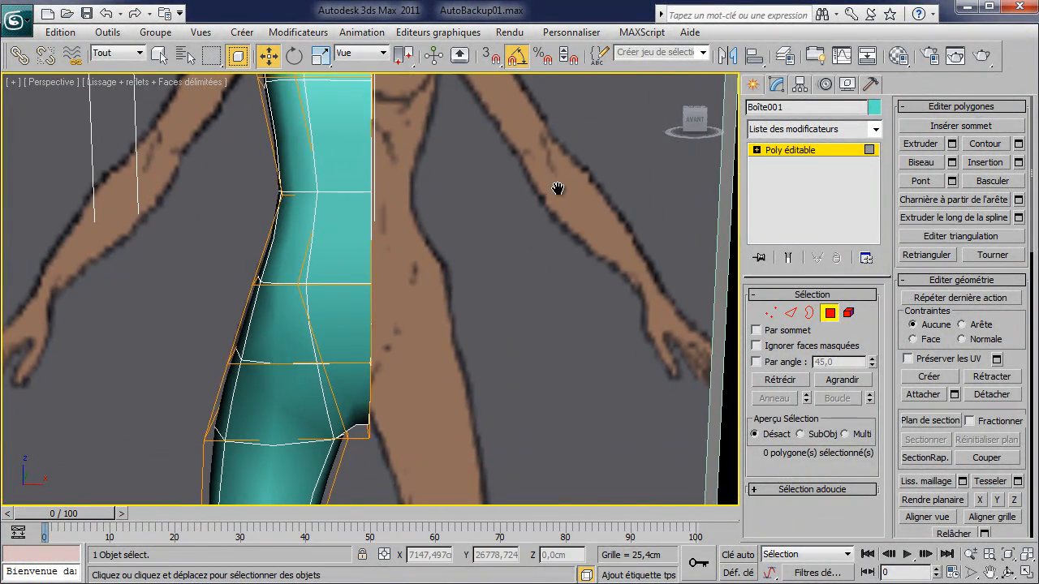
- Move the outer front vertices of the waist, hip top and mid-hip loop backward to round off the side of the body
middle_click_drag(515, 274, 447, 217, "alt")
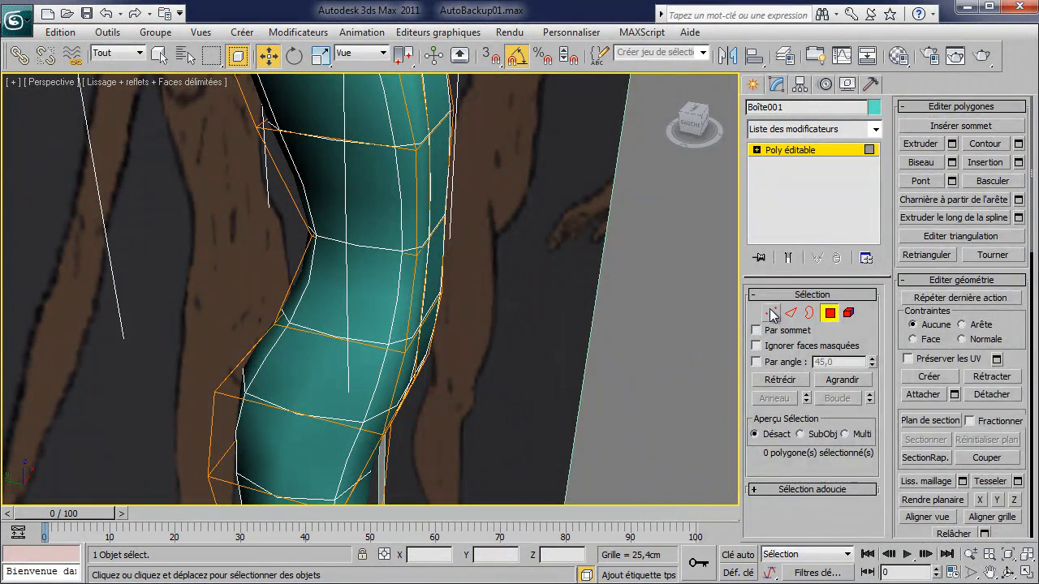
left_click(771, 313)
left_click(418, 252)
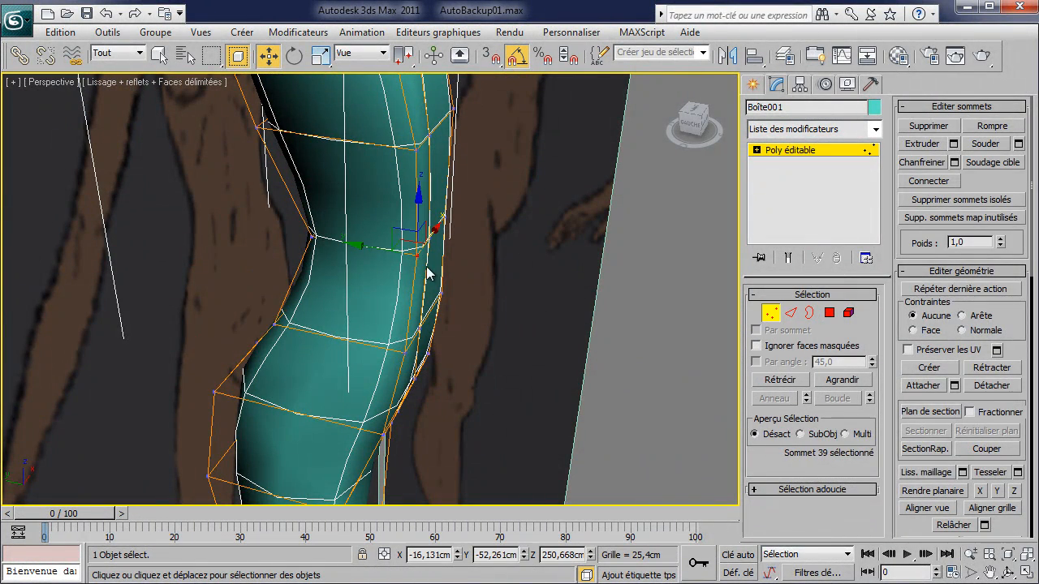
left_click_drag(367, 250, 329, 247)
left_click(405, 354)
left_click_drag(375, 347, 342, 342)
left_click(382, 435)
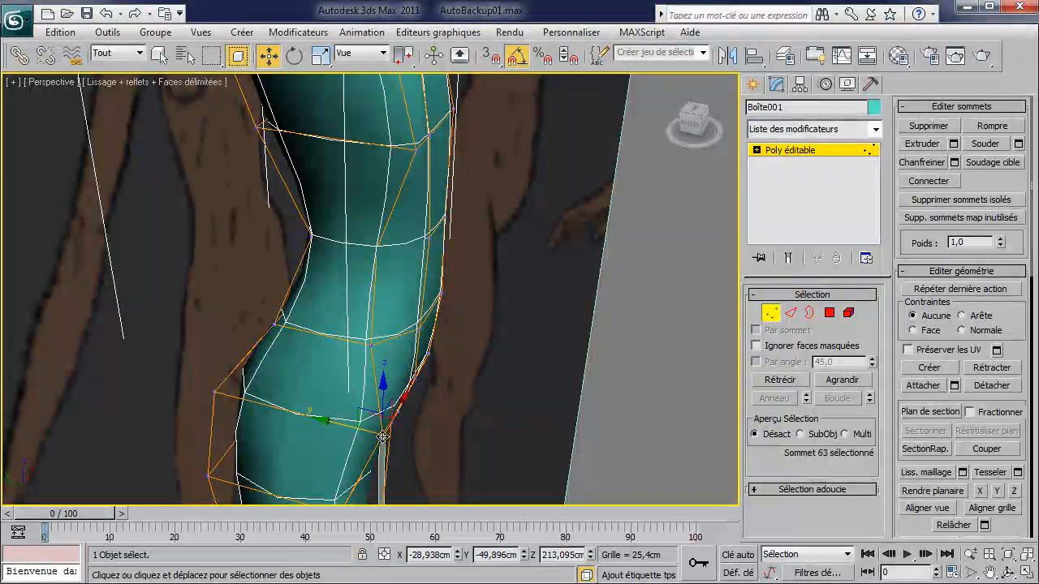
left_click_drag(355, 433, 330, 428)
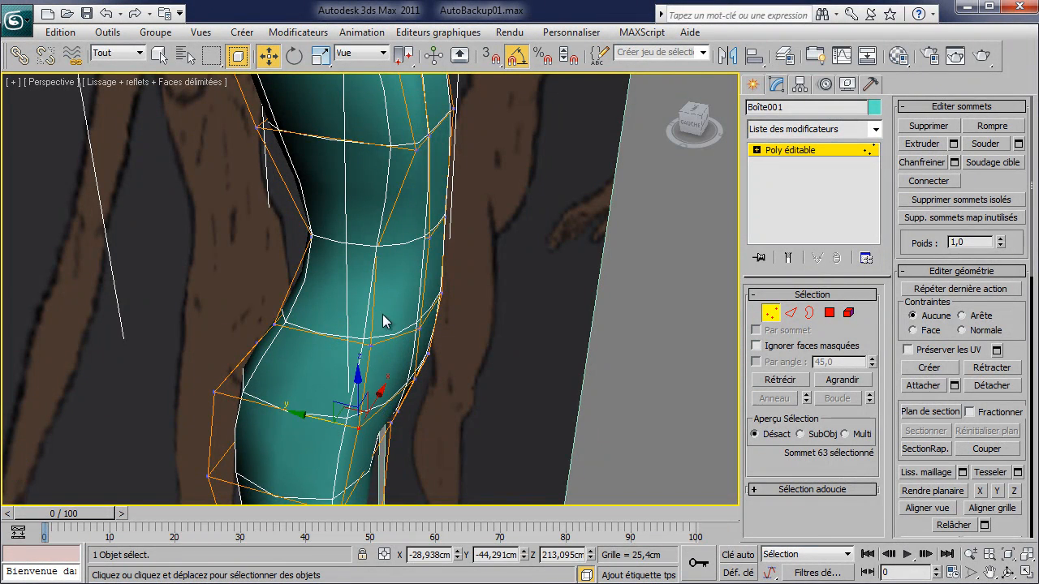
- Move the outer front vertices at the rib and upper chest levels backward to round the side of the torso
middle_click_drag(397, 214, 417, 422)
left_click(433, 374)
left_click_drag(391, 365, 357, 362)
left_click(412, 279)
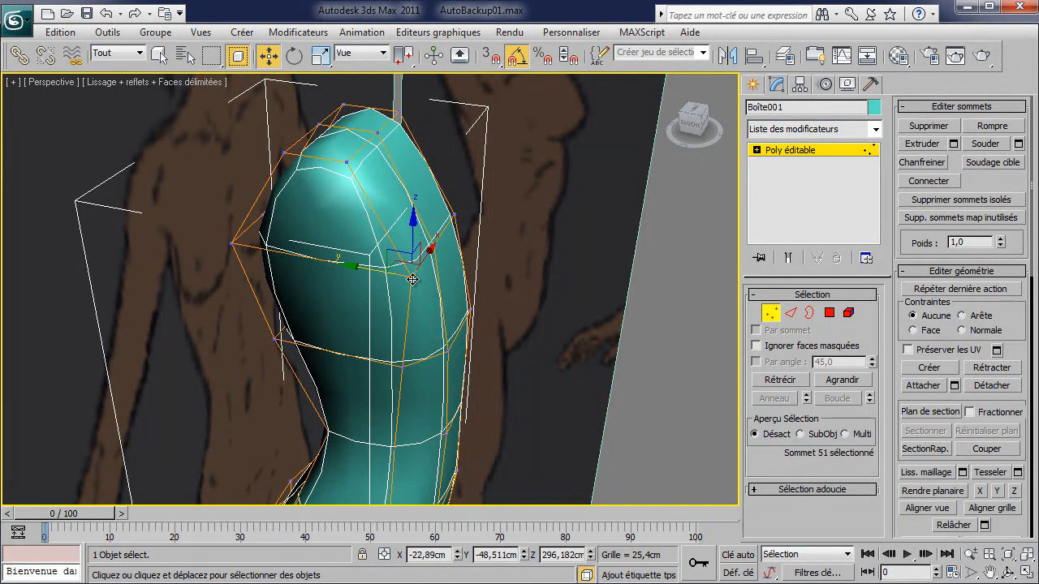
left_click_drag(368, 268, 325, 264)
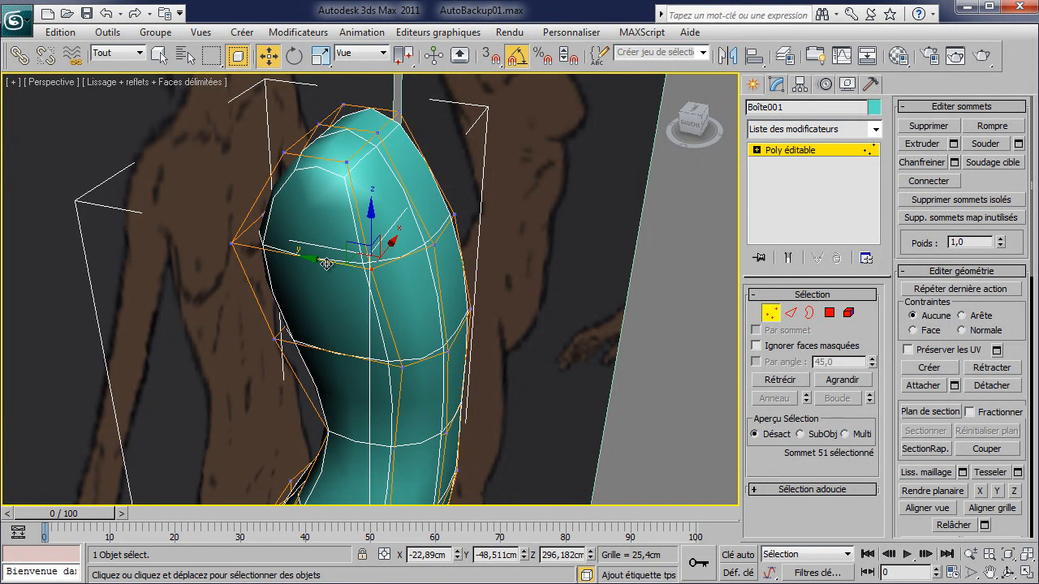
- Move the outer back vertices at the upper chest, rib and waist levels along Y to round off the side of the back
left_click(230, 244)
left_click_drag(186, 239, 229, 244)
left_click(273, 345)
left_click(276, 339)
left_click_drag(276, 338, 269, 337)
middle_click_drag(269, 337, 304, 266, "alt")
left_click(352, 298)
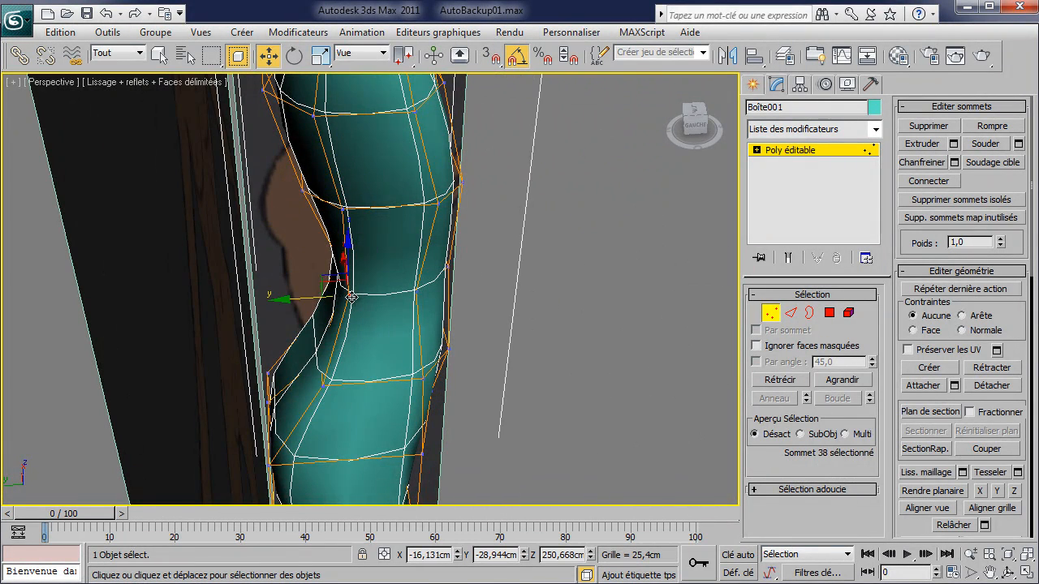
left_click_drag(311, 299, 337, 311)
middle_click_drag(337, 311, 470, 331, "alt")
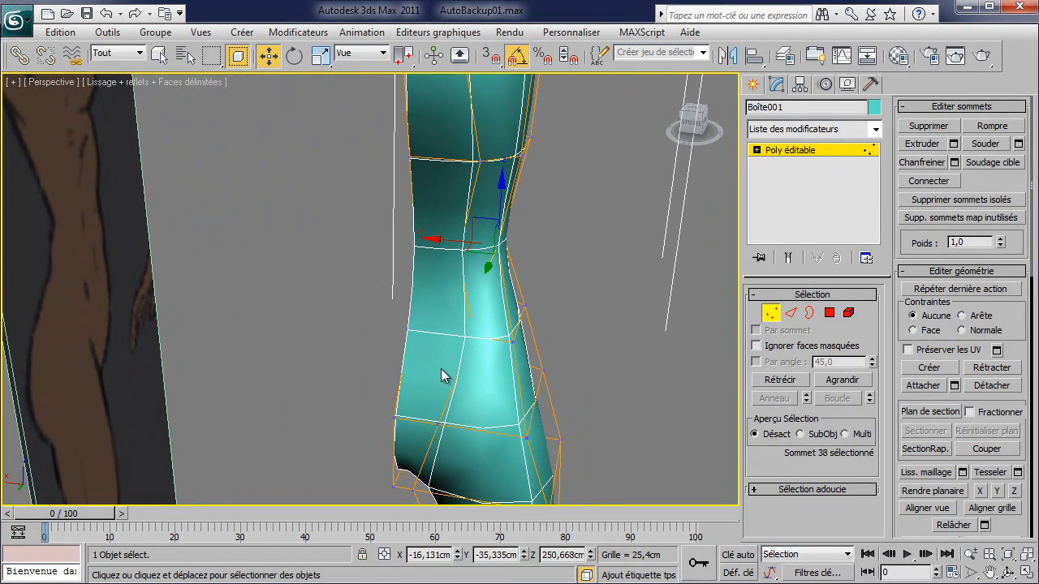
- Move the middle back vertices of the hip, hip top and waist loops along X toward the body's centre line
left_click(439, 421)
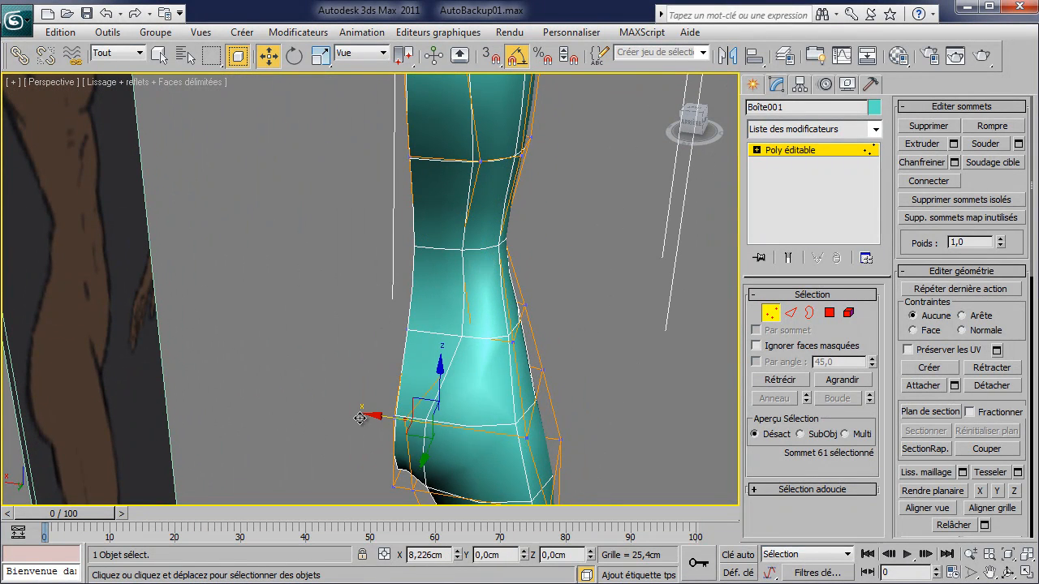
left_click_drag(393, 421, 357, 418)
left_click(471, 339)
left_click_drag(433, 335, 385, 331)
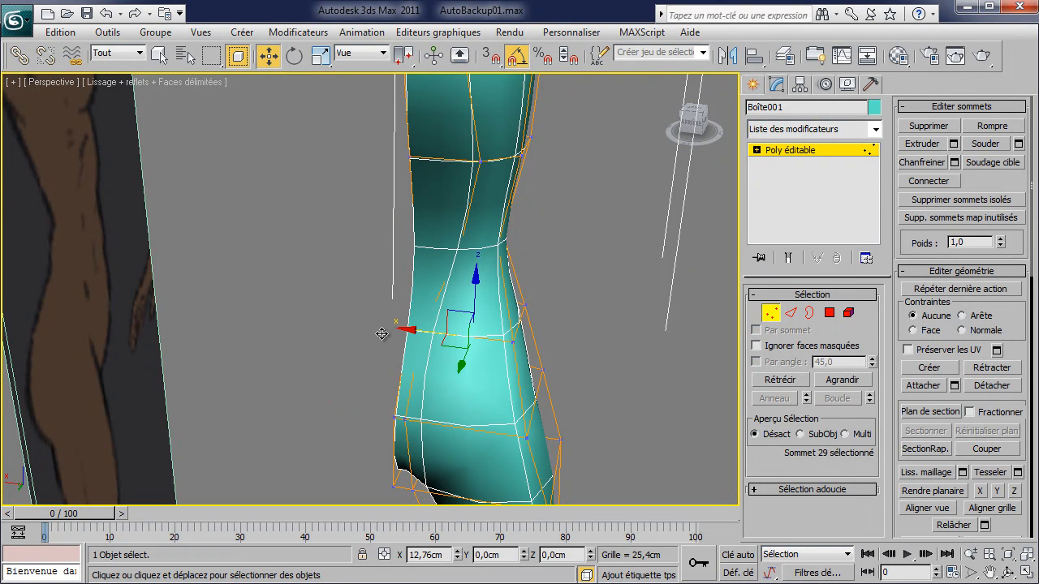
left_click(462, 251)
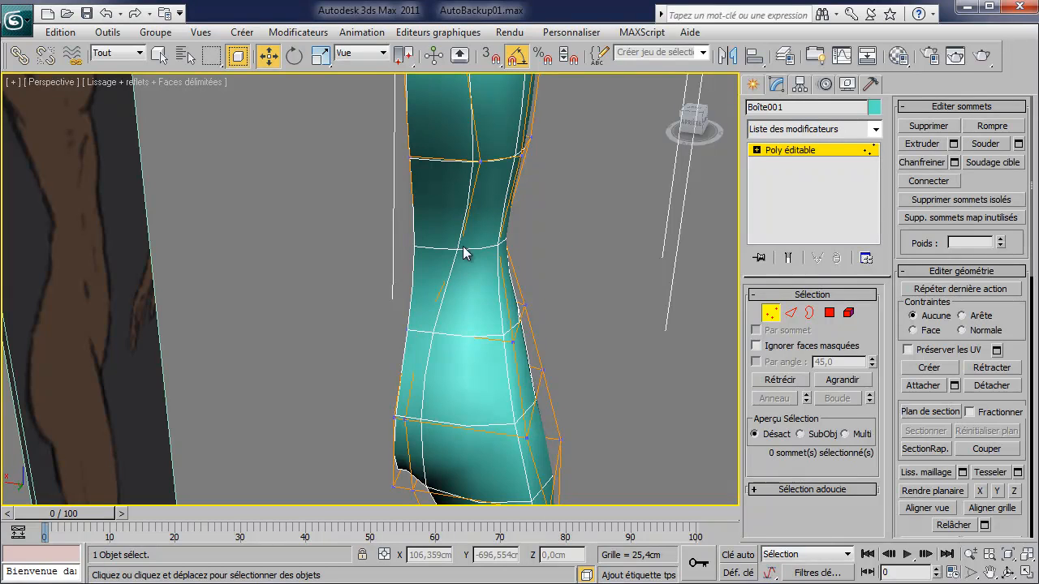
left_click(459, 254)
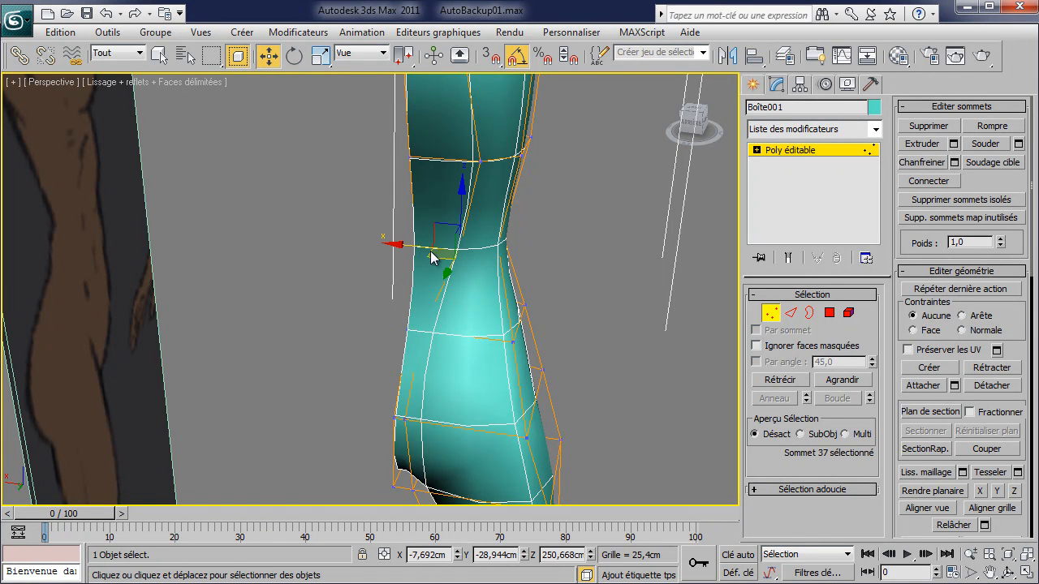
left_click_drag(416, 247, 395, 156)
- Shift the middle back vertices at the rib and upper chest levels backward and toward the centre line to shape the upper back
left_click(480, 162)
middle_click_drag(447, 169, 394, 198, "alt")
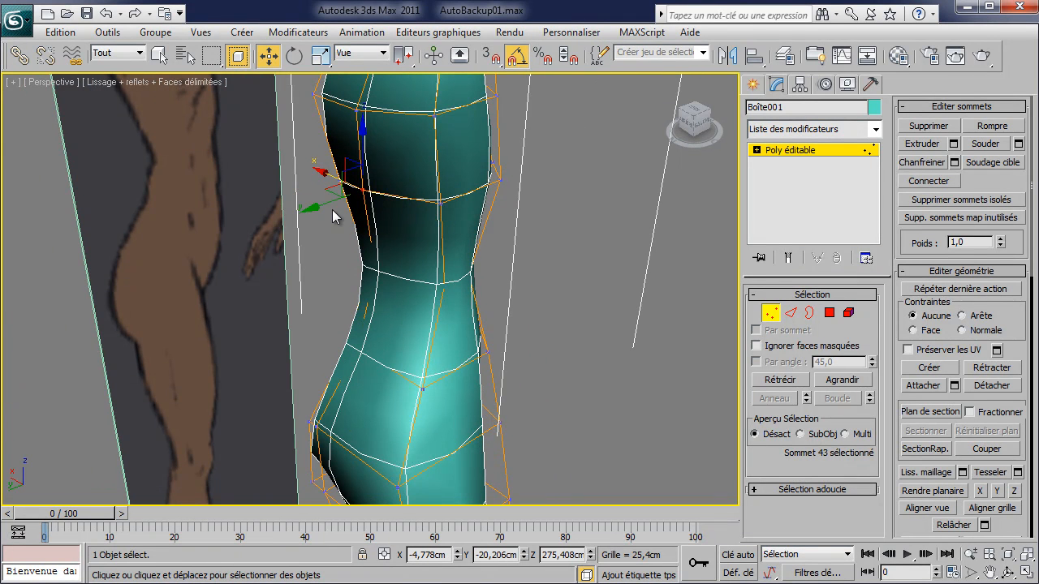
left_click_drag(332, 209, 319, 216)
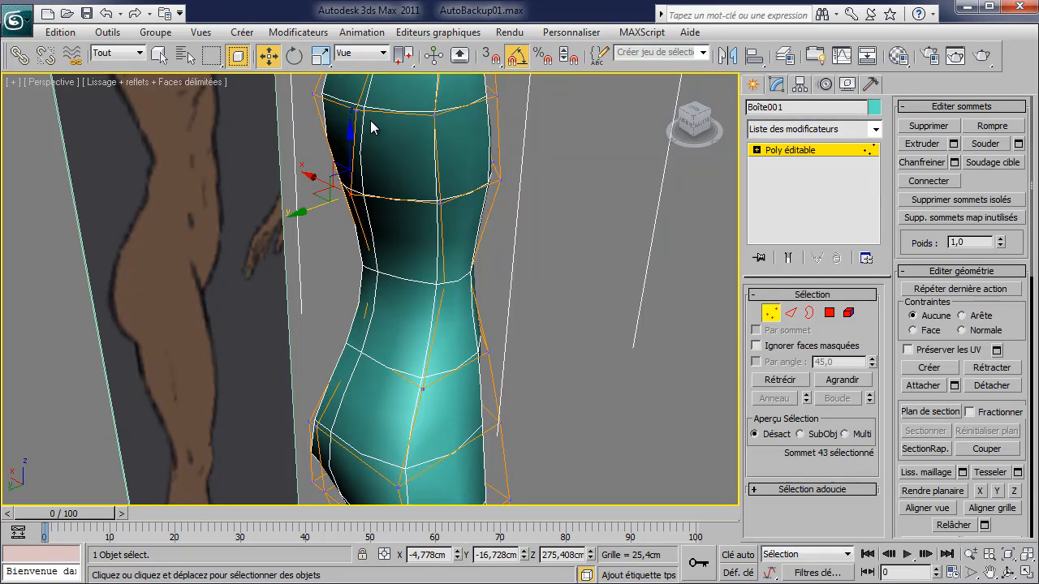
left_click(355, 108)
left_click(360, 108)
middle_click_drag(296, 158, 385, 166, "alt")
left_click_drag(413, 137, 404, 138)
middle_click_drag(414, 148, 460, 116, "alt")
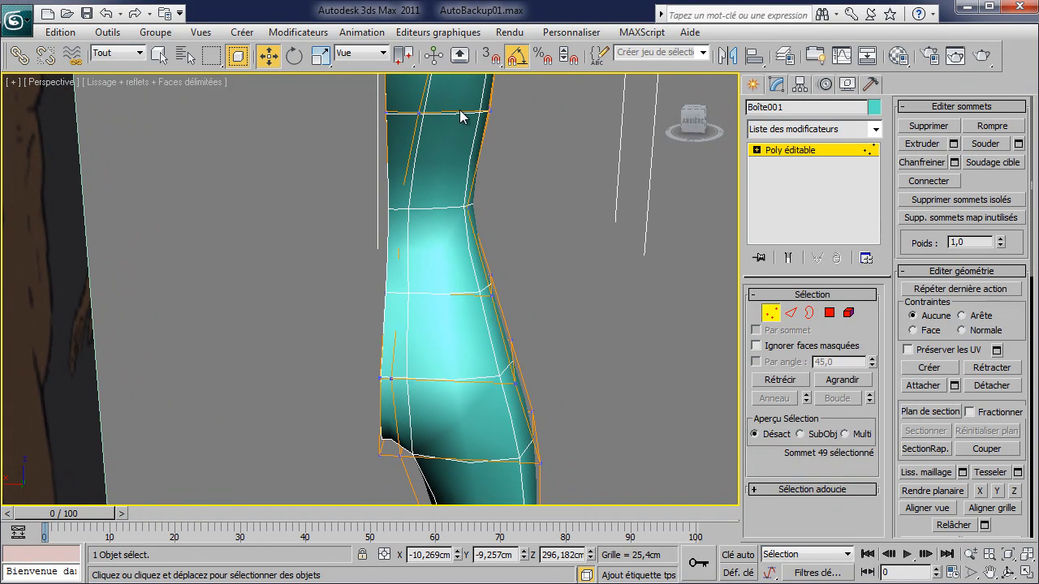
- Move the back centre-line vertices from the crotch up to the waist forward to hollow the crease between the buttocks and the spine
left_click(380, 460)
mouse_move(380, 460)
middle_mouse_down("alt")
mouse_move(531, 376)
mouse_move(389, 276)
mouse_move(445, 294)
mouse_move(419, 386)
middle_mouse_up("alt")
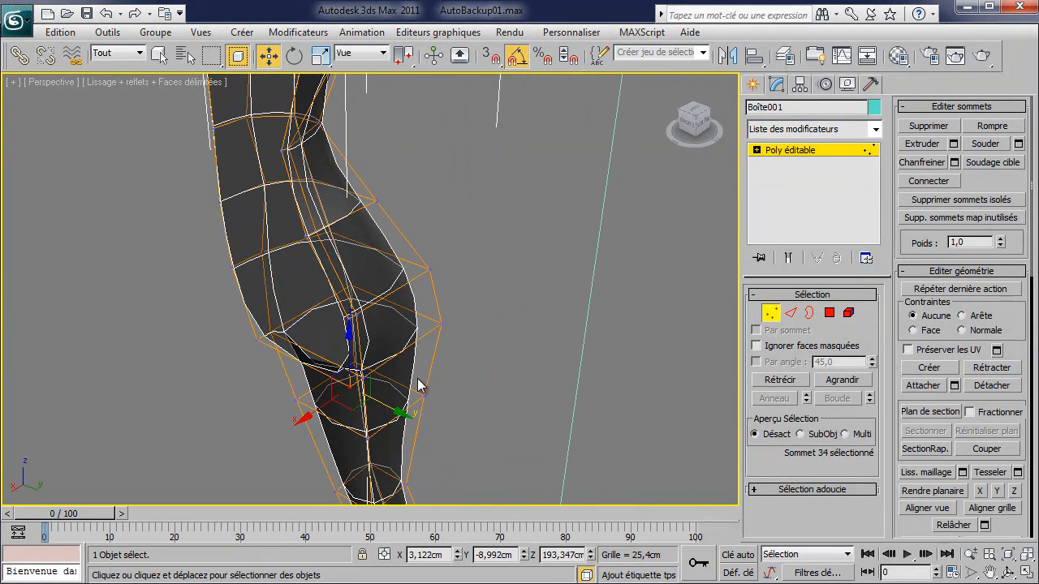
left_click_drag(384, 408, 382, 337)
left_click(353, 317)
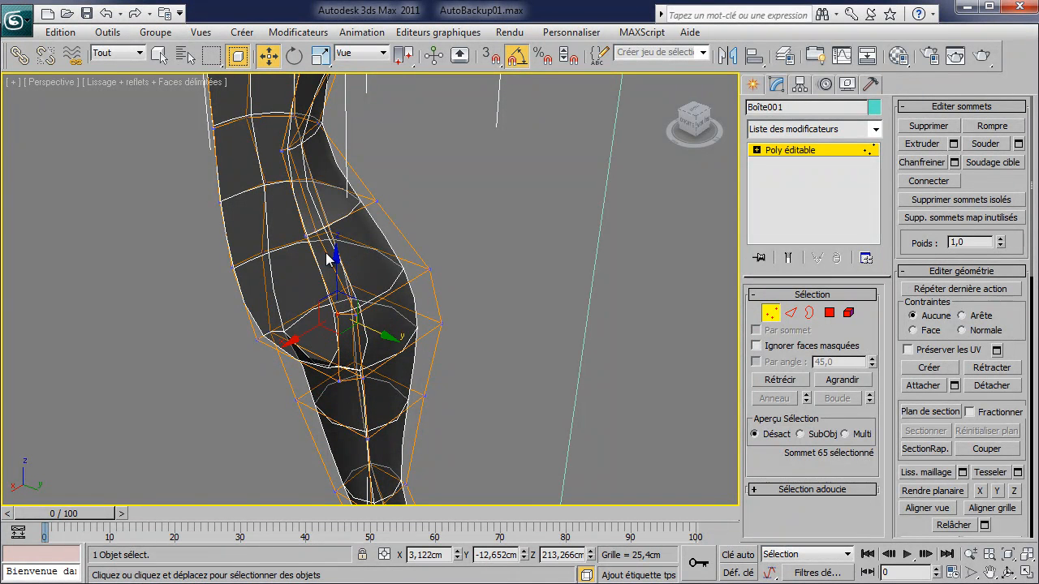
left_click(310, 237)
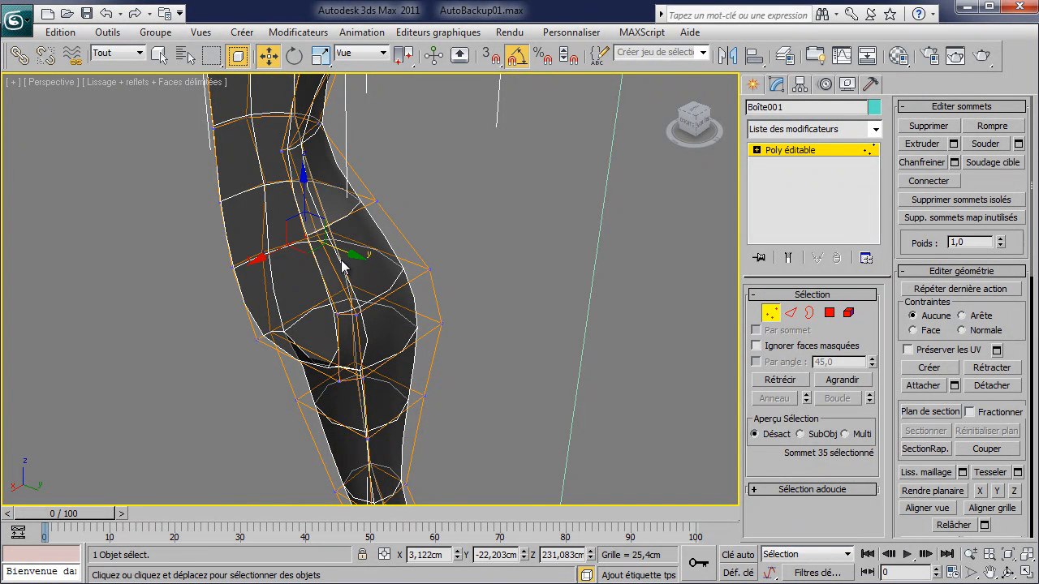
left_click(284, 154)
middle_click_drag(403, 186, 45, 270)
middle_click_drag(369, 299, 429, 304, "alt")
scroll(316, 274, "down", 2)
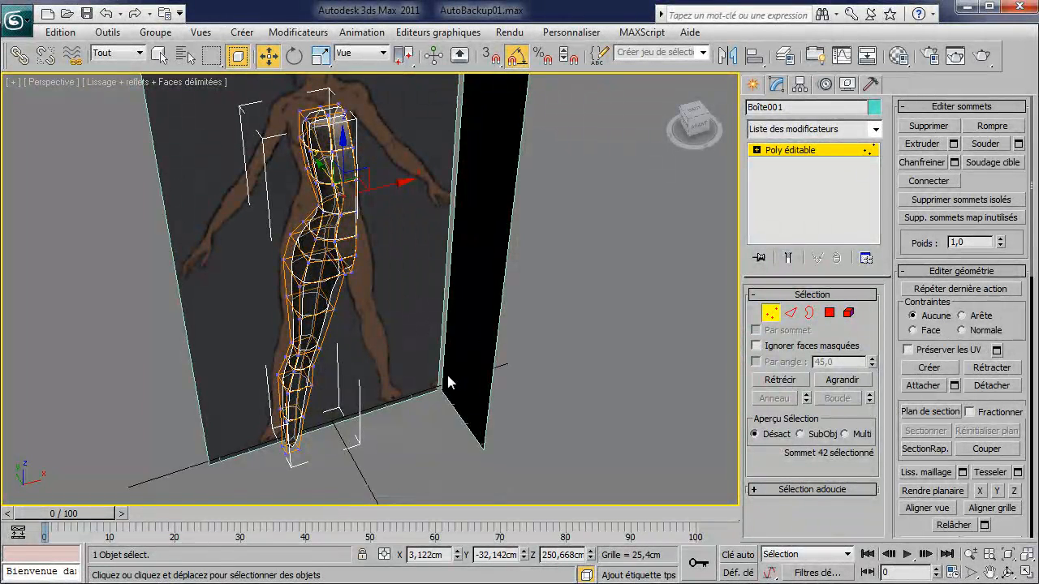